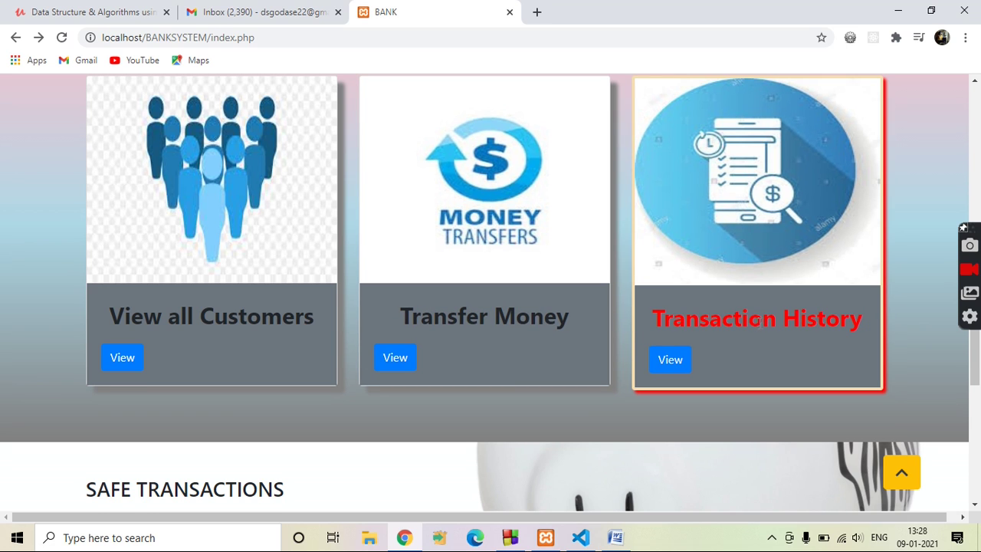
Open the About Us page from the Safe Transactions section and look through it down to the footer, then return to its top
left_click_drag(975, 370, 976, 455)
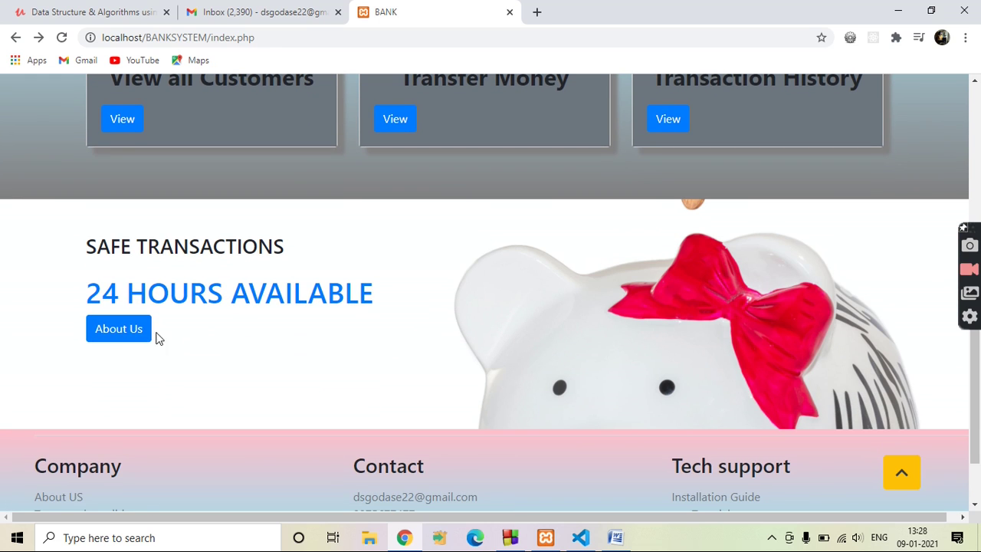
left_click(117, 342)
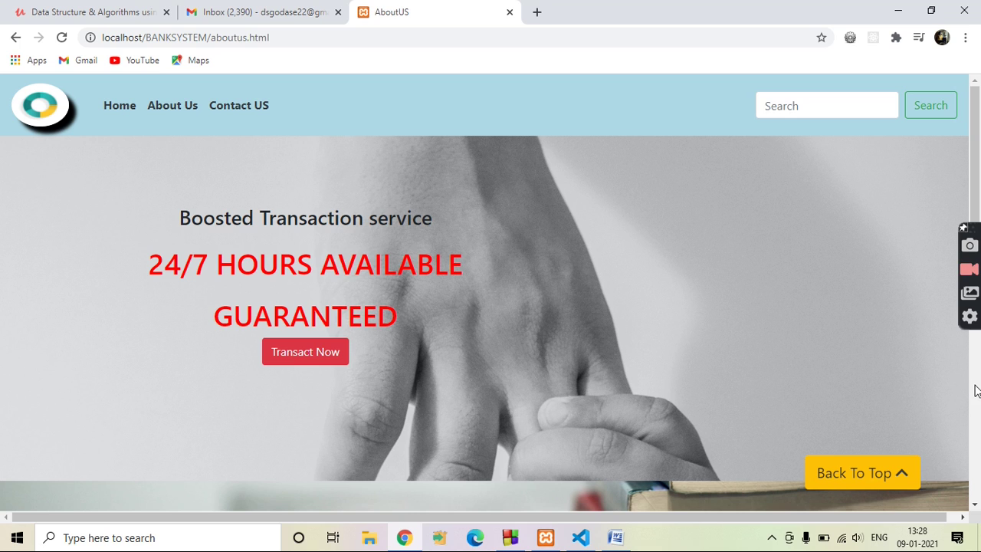
scroll(974, 390, "down", 10)
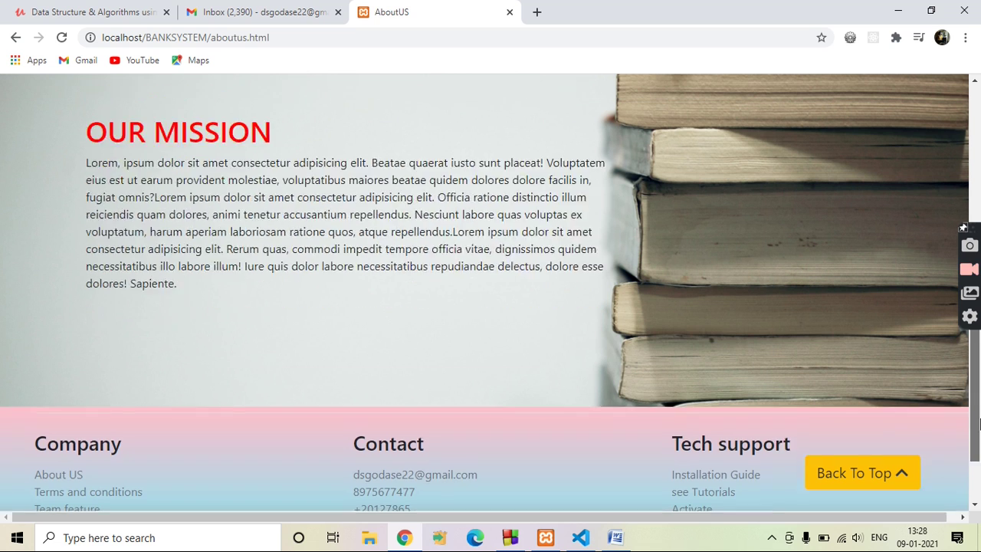
left_click(863, 488)
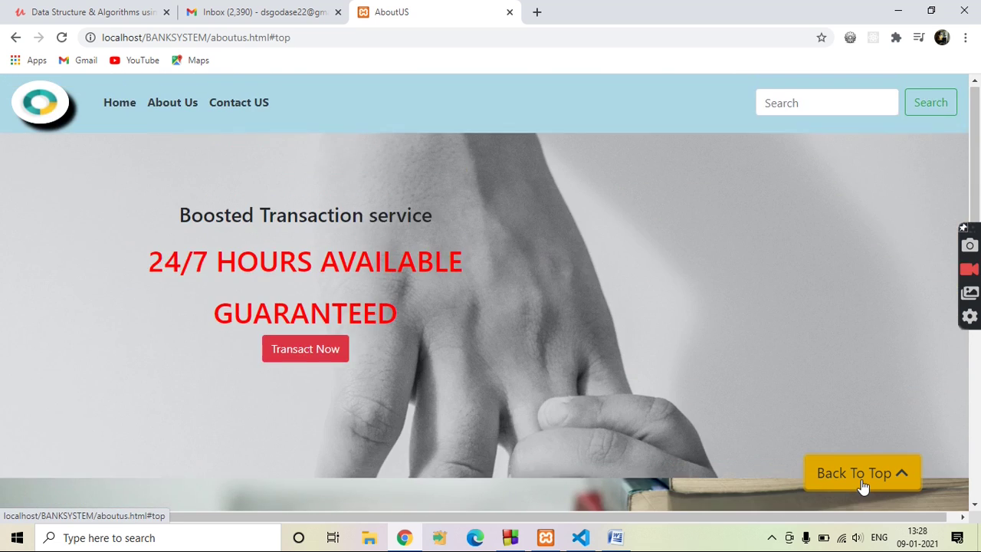
Go back to the home page and review its sections down to the copyright line in the footer, ending at the page top
left_click(122, 107)
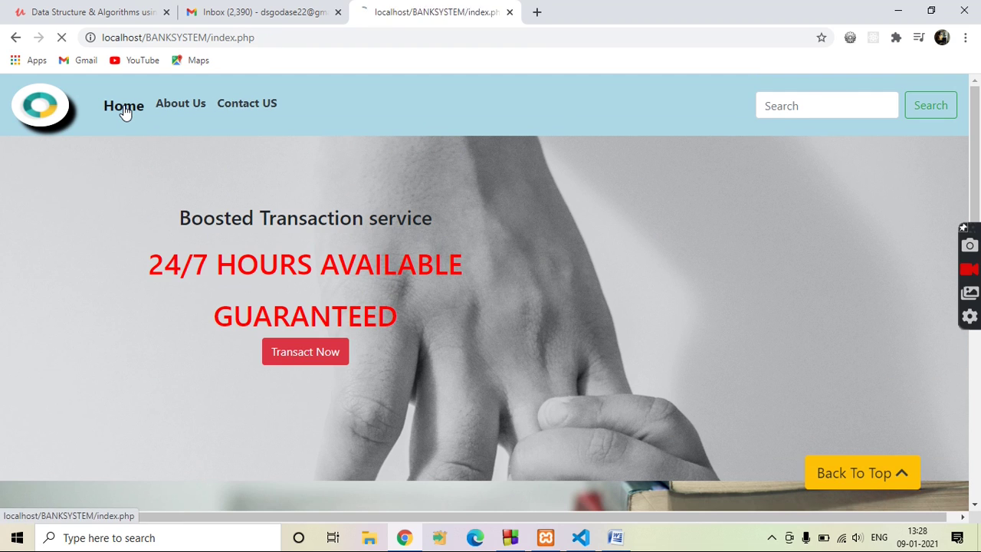
scroll(978, 444, "down", 3)
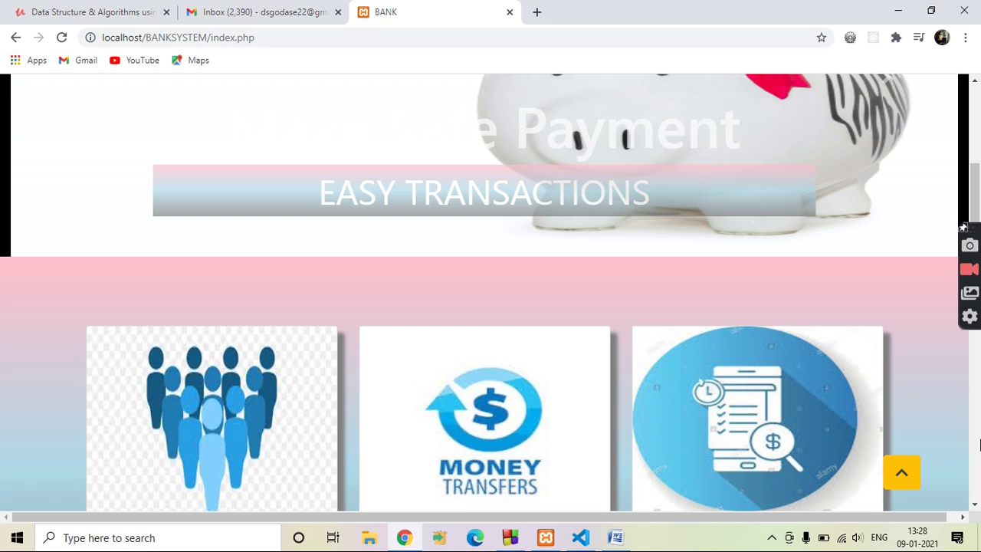
scroll(979, 402, "down", 8)
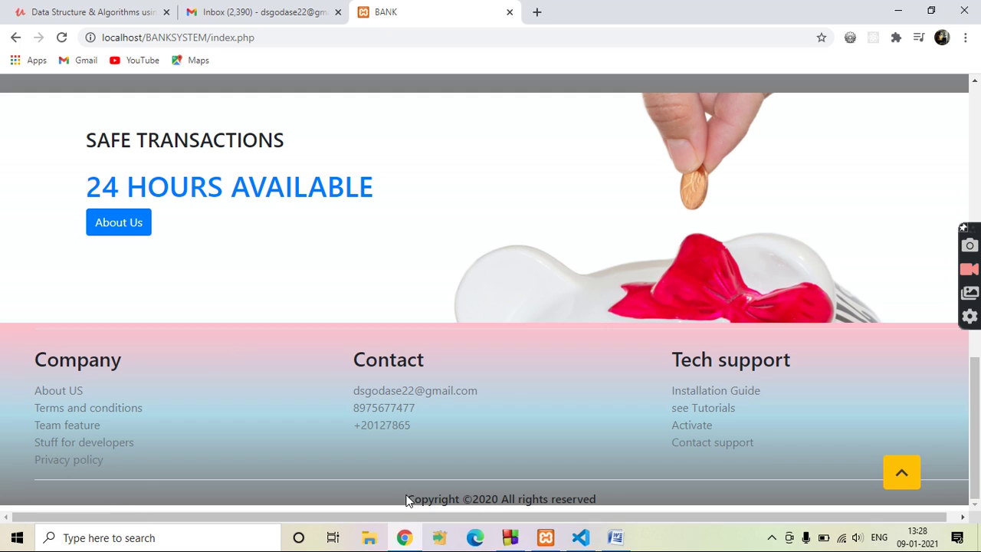
left_click_drag(407, 499, 553, 498)
left_click_drag(617, 499, 908, 490)
left_click(909, 489)
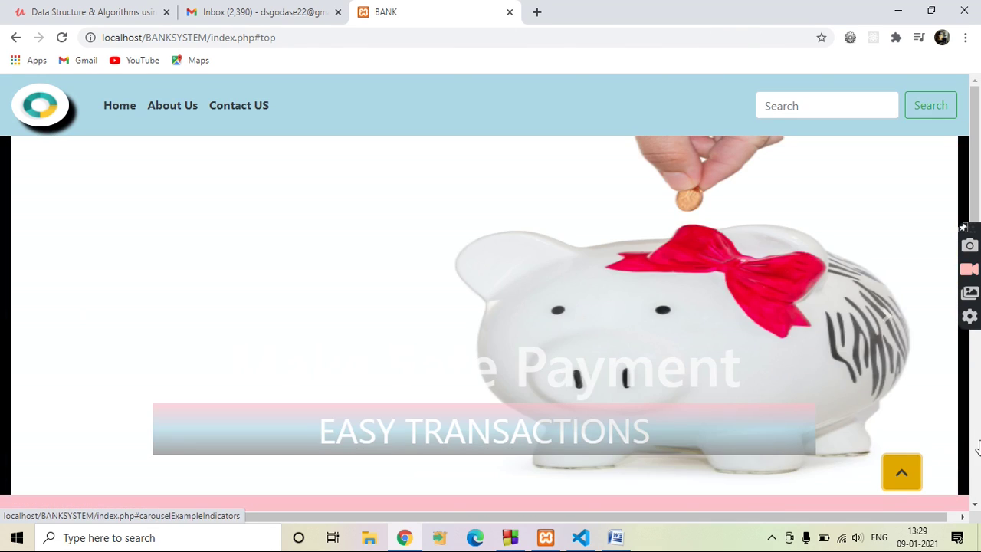
Open the View all Customers page and examine the first customer's name, account number and e-mail in the table
scroll(973, 448, "down", 5)
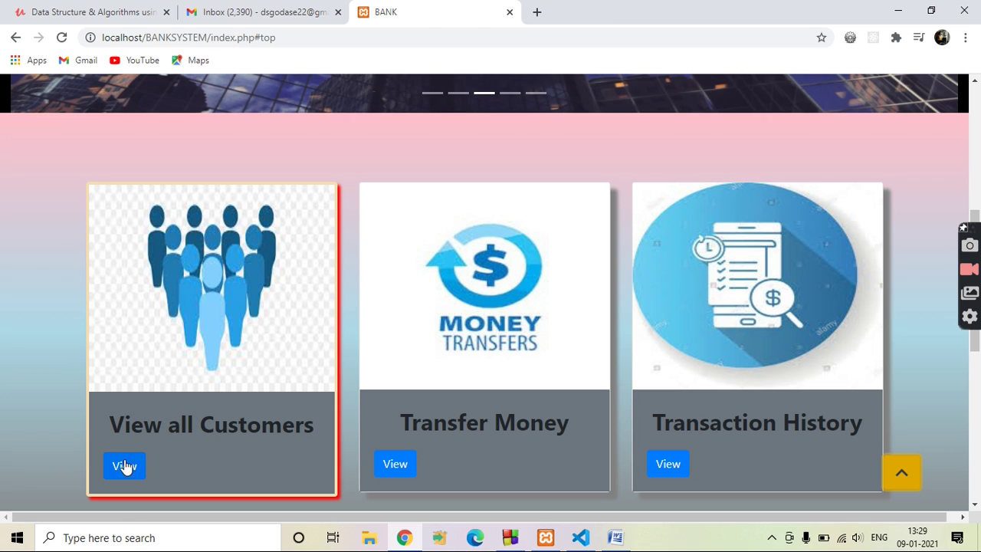
left_click(124, 465)
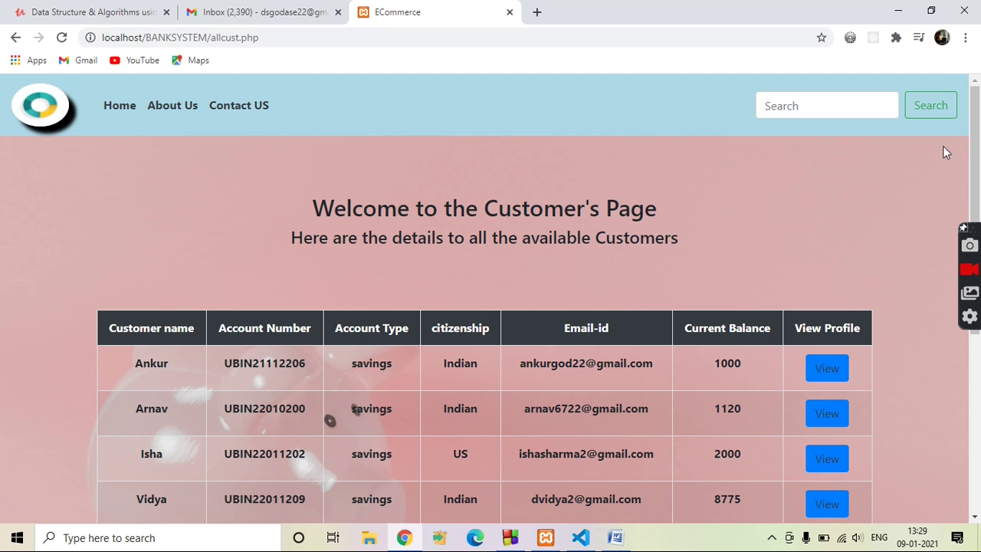
left_click_drag(976, 132, 976, 189)
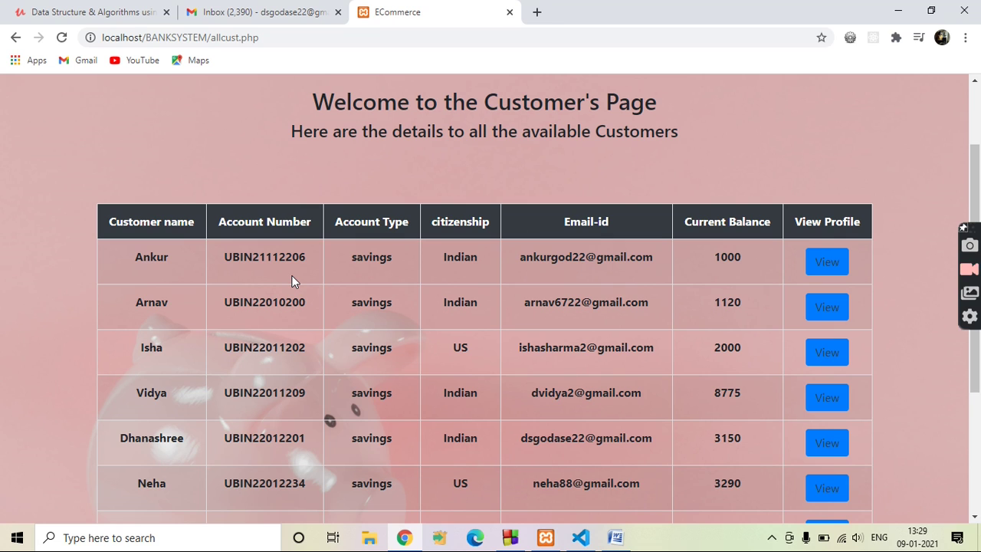
left_click_drag(143, 253, 174, 265)
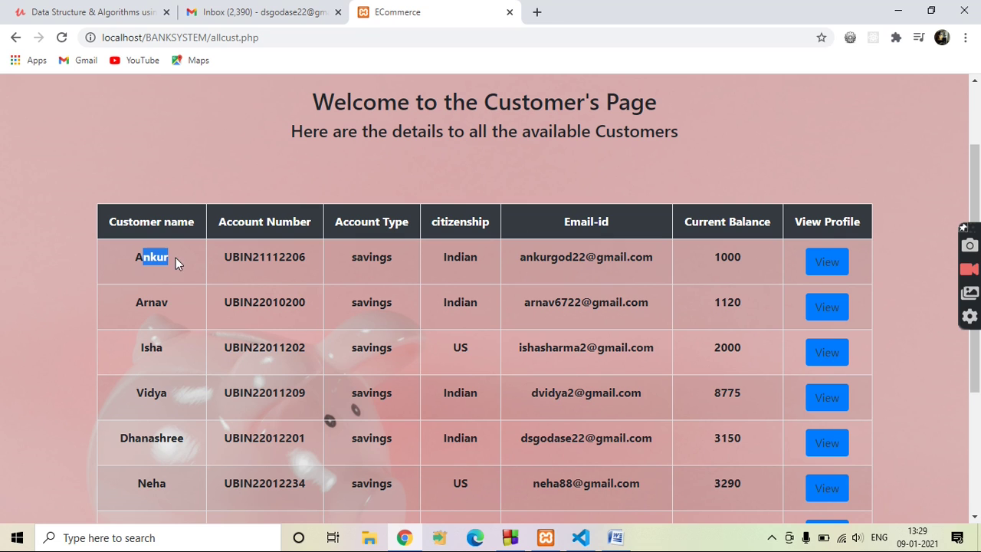
left_click_drag(239, 255, 326, 262)
left_click_drag(516, 257, 618, 264)
left_click(635, 277)
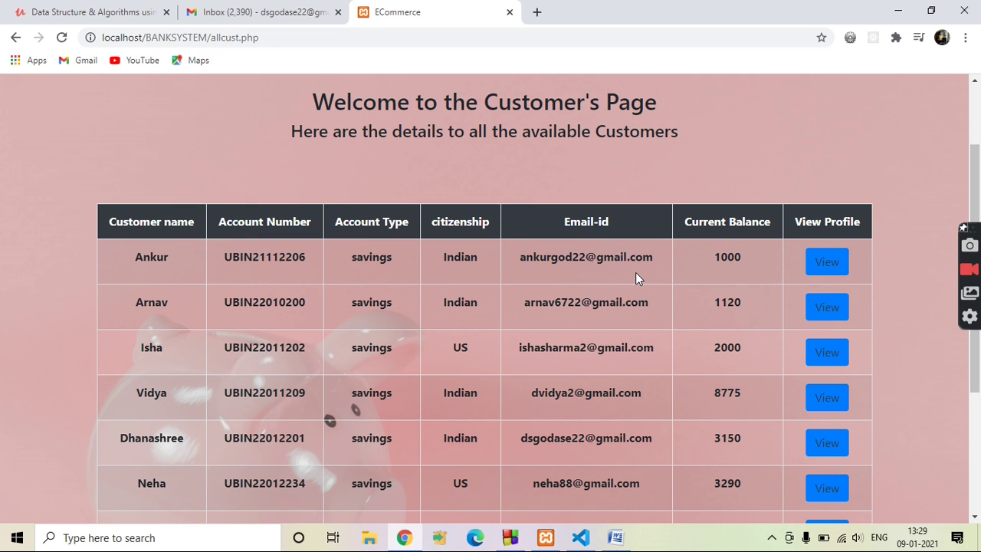
Open the first customer's profile and examine its heading and details
left_click(823, 264)
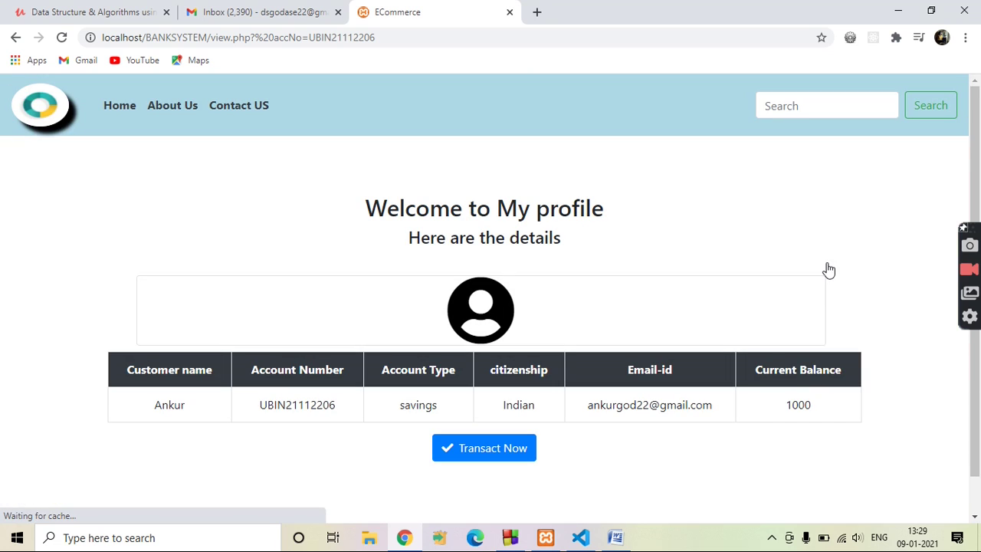
left_click_drag(375, 193, 566, 252)
left_click(568, 253)
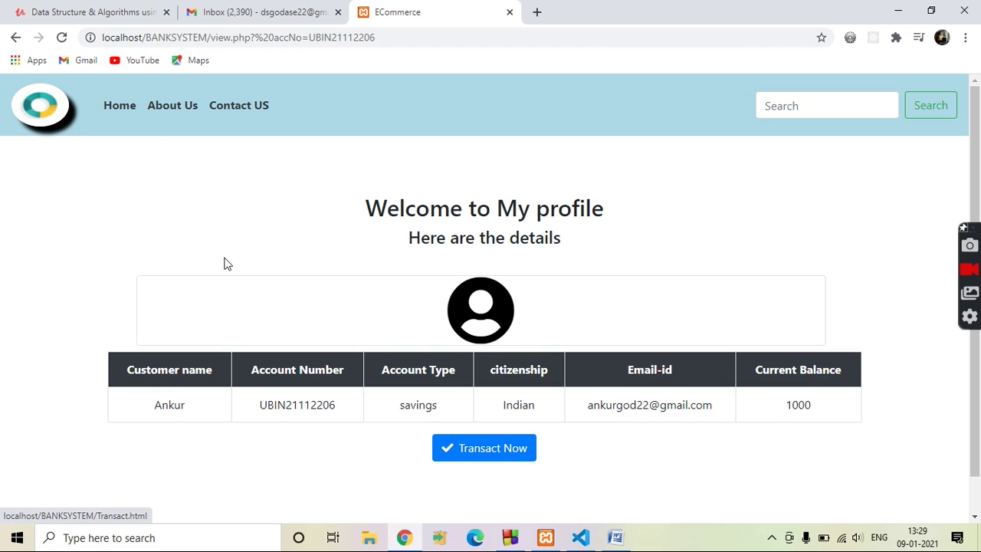
Return to the home page and open the Transfer Money form
left_click(124, 108)
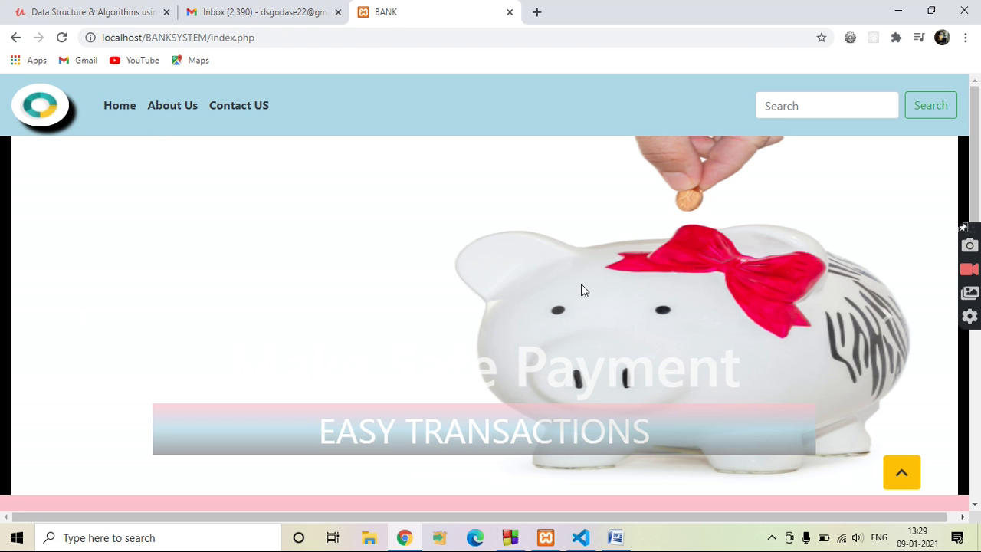
scroll(976, 381, "down", 5)
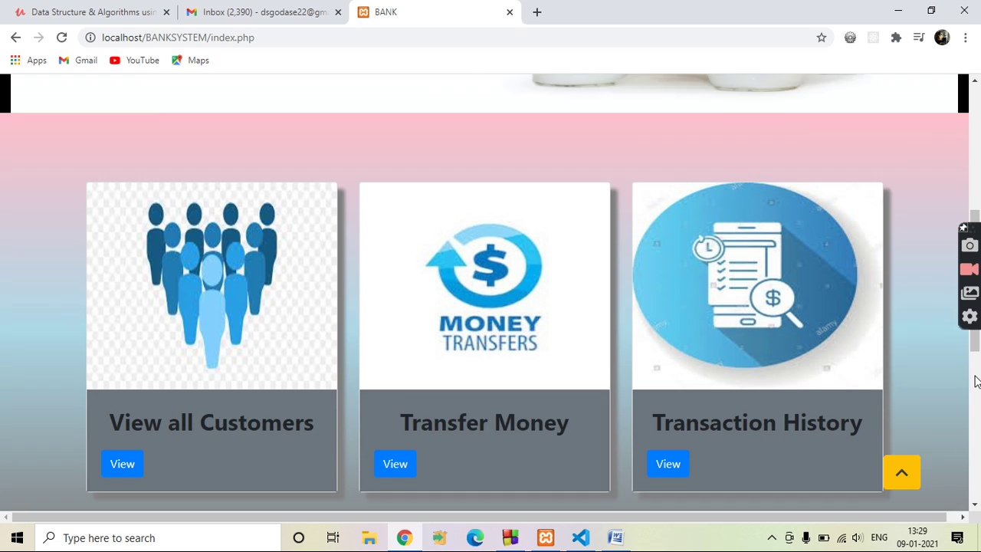
left_click(395, 466)
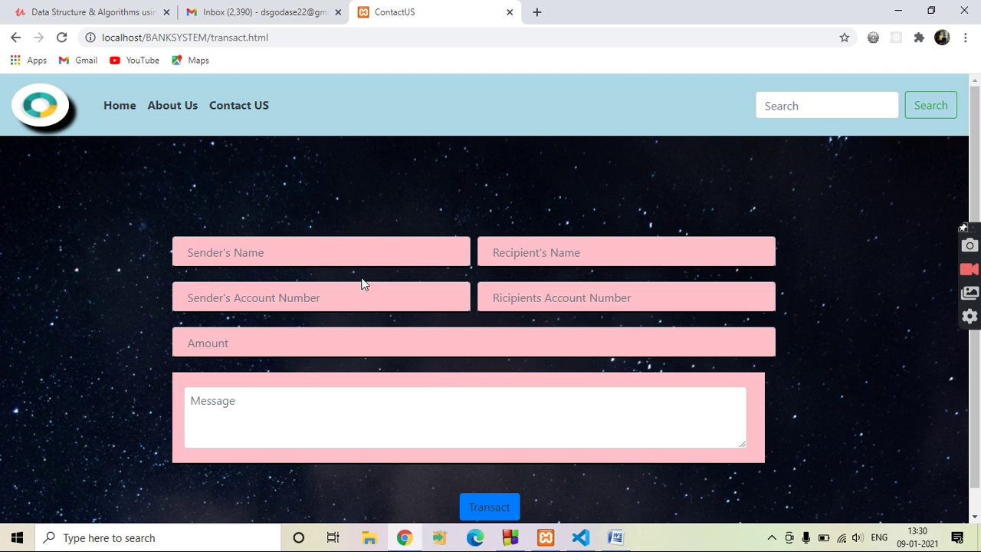
Fill in the sender's name and the recipient's name in the transfer form
left_click(340, 252)
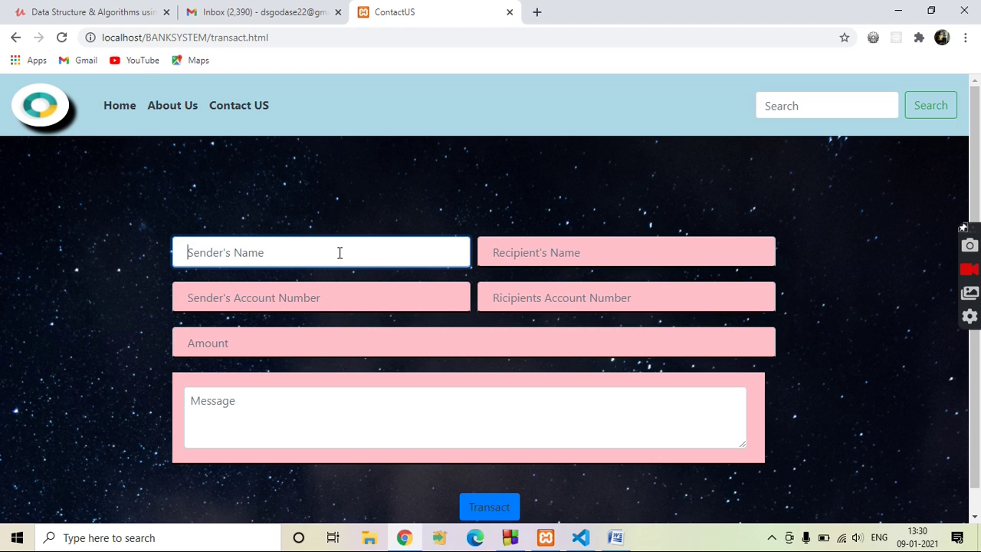
type("ank")
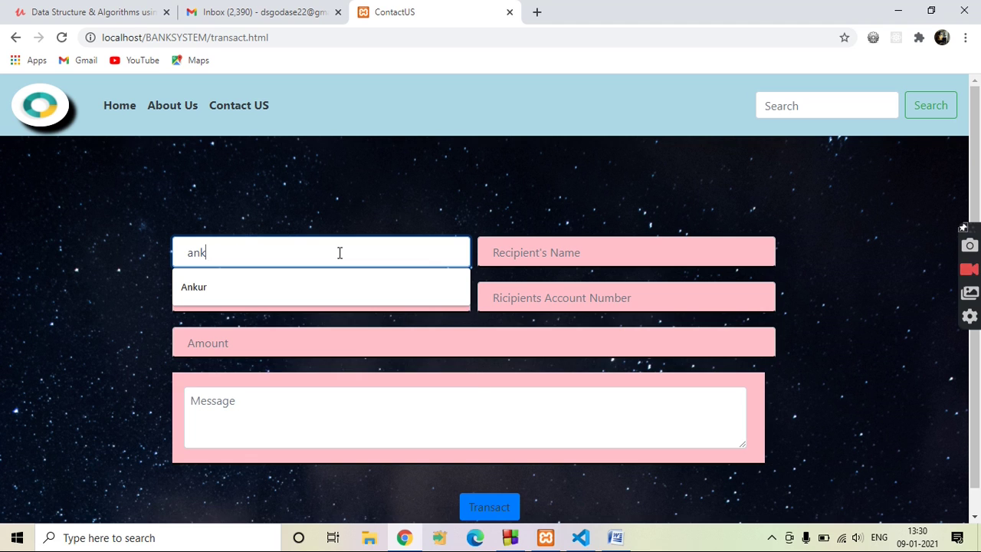
left_click(329, 294)
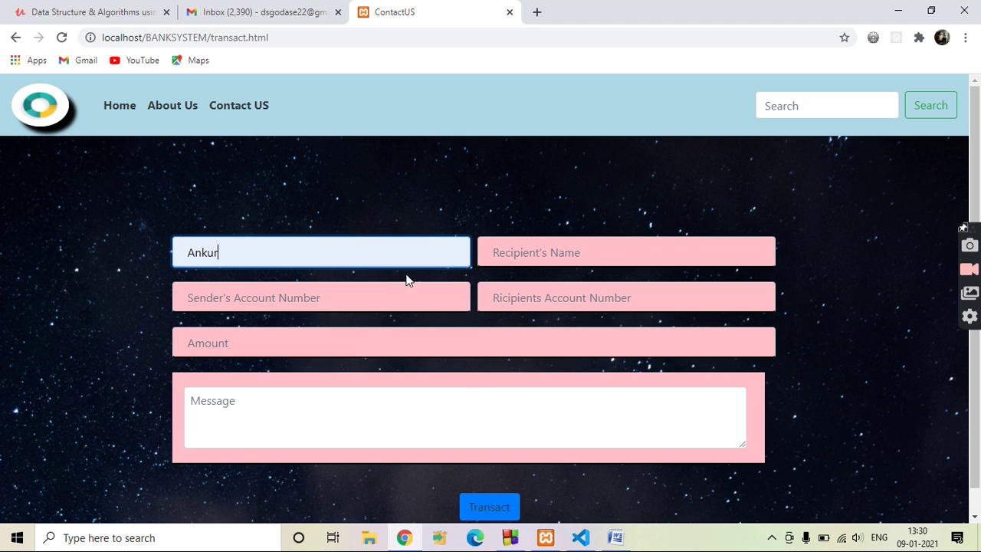
left_click(516, 249)
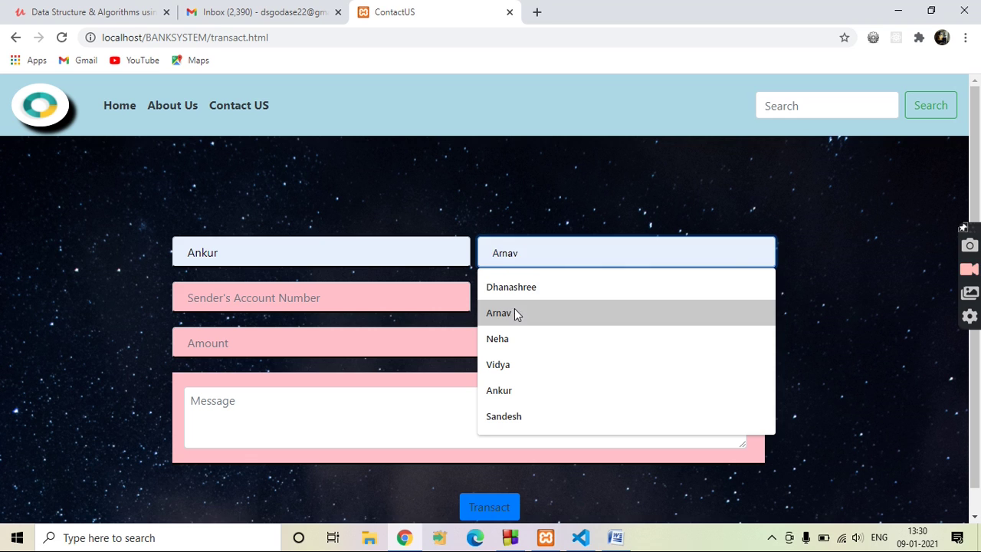
left_click(515, 286)
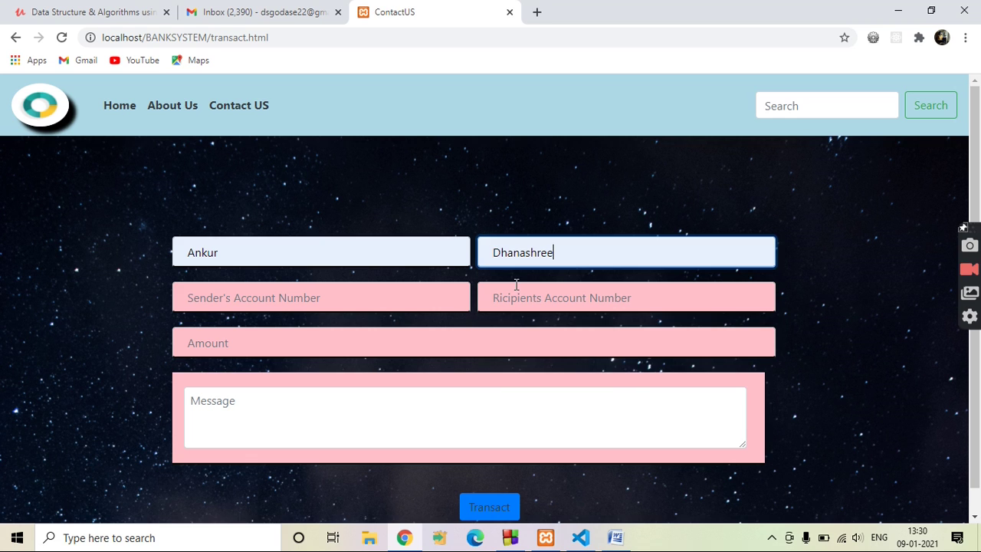
Fill in the sender's and the recipient's account numbers from the saved suggestions
left_click(339, 298)
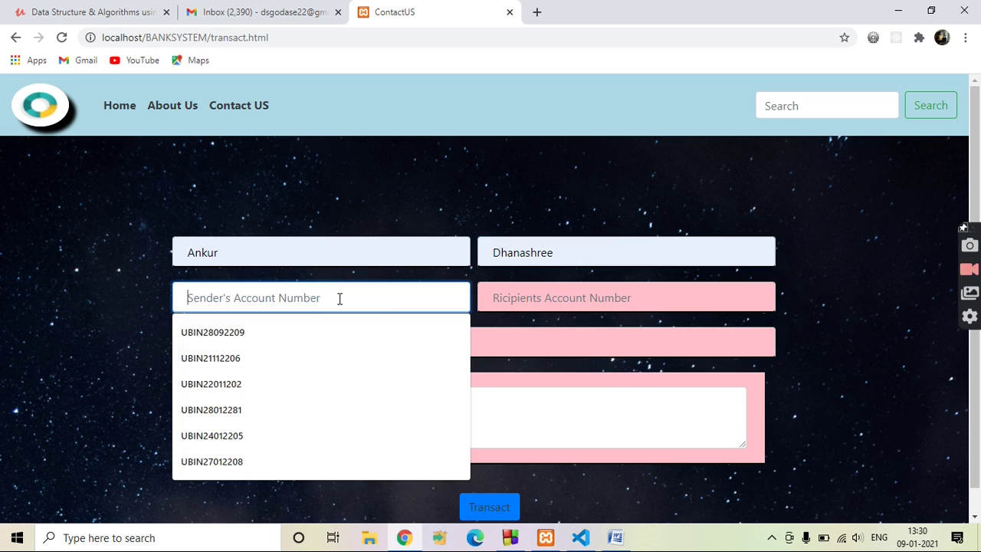
left_click(275, 357)
left_click(543, 291)
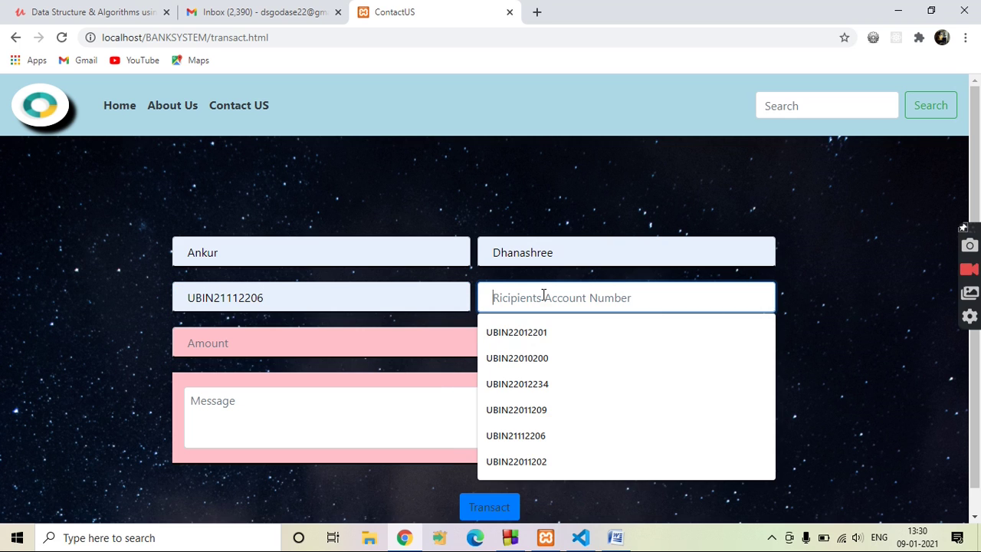
left_click(543, 333)
Try to submit the transfer with the amount -200 and the message "gift", and go back to the form
left_click(509, 350)
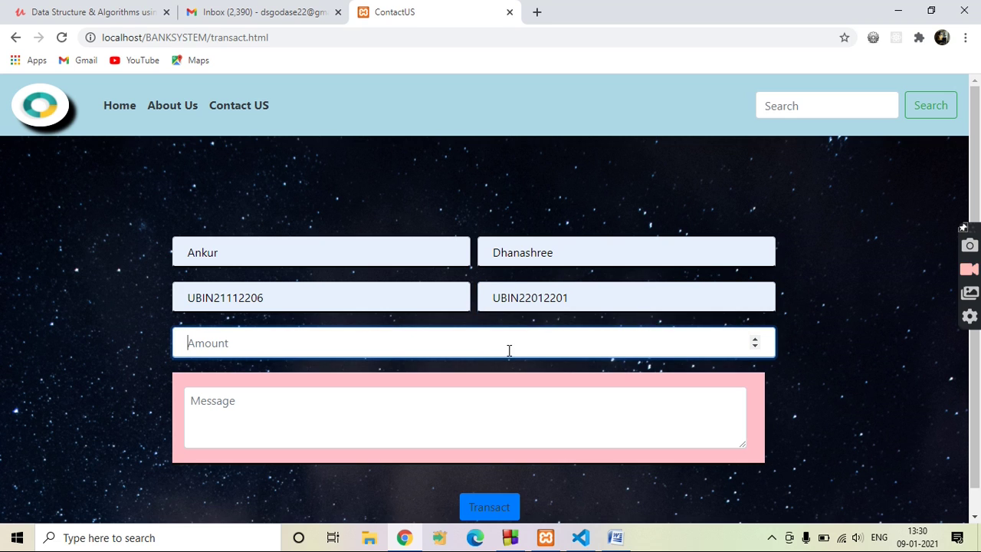
type("-200")
left_click(466, 426)
type("gift")
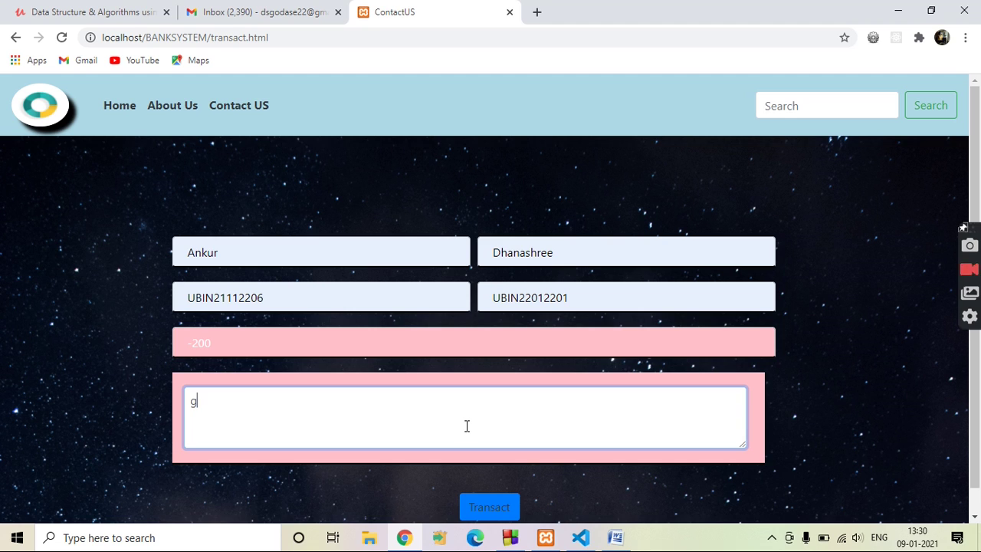
left_click(497, 509)
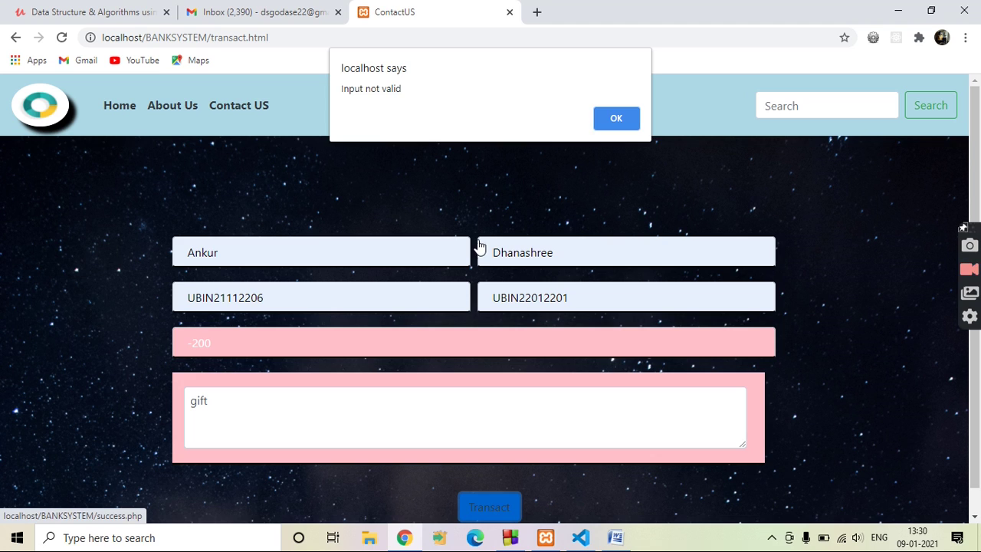
left_click(604, 122)
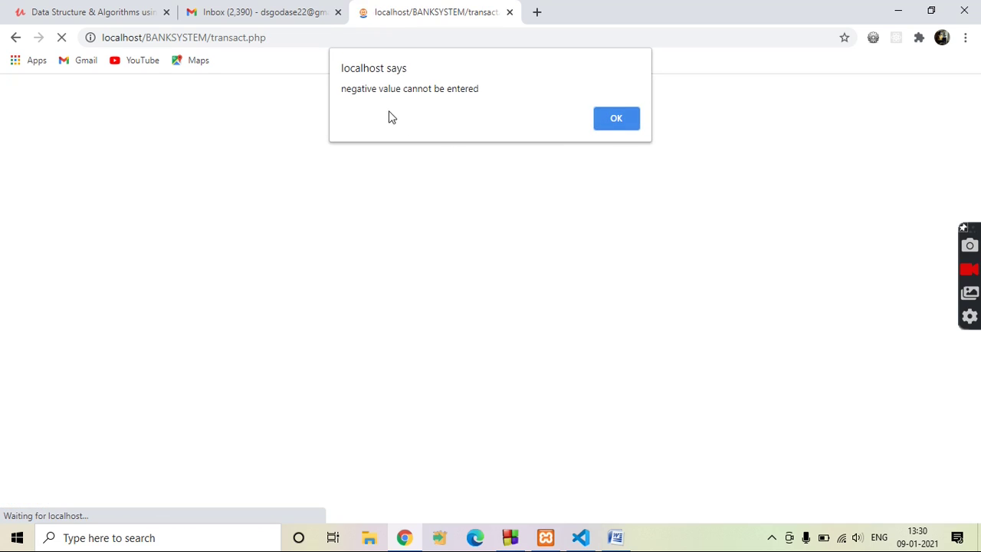
left_click(618, 129)
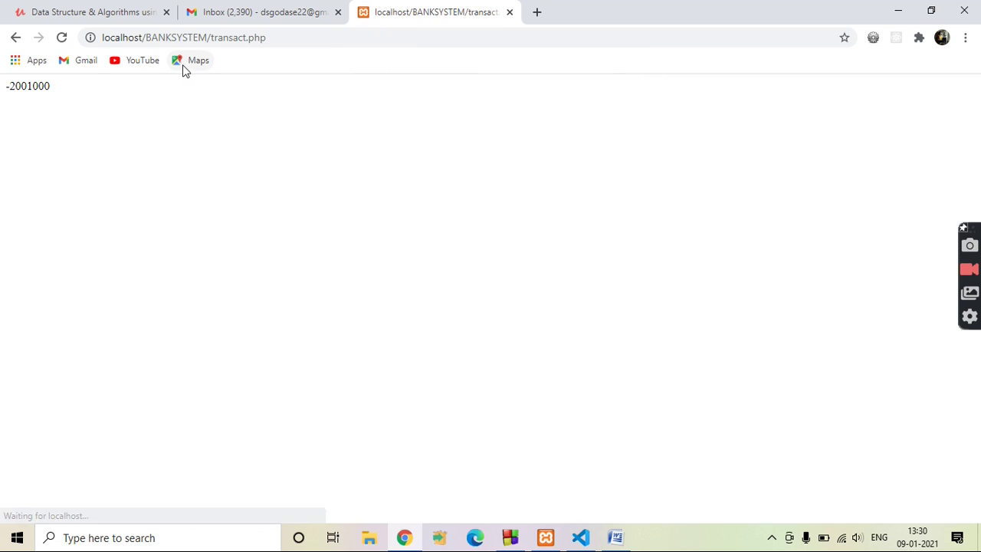
left_click(16, 38)
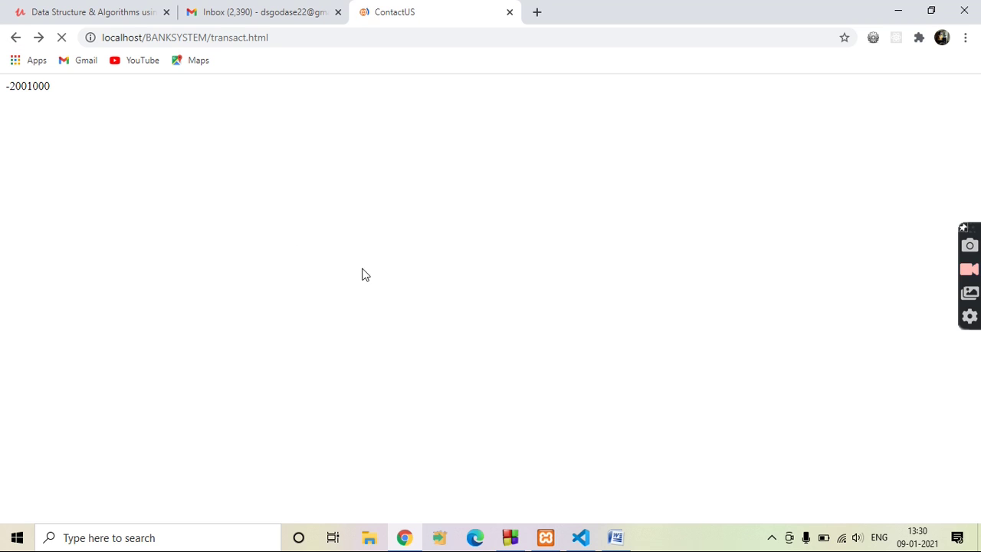
Try to submit the transfer with the amount changed to 40000, and go back to the form
left_click_drag(242, 342, 183, 343)
left_click(226, 343)
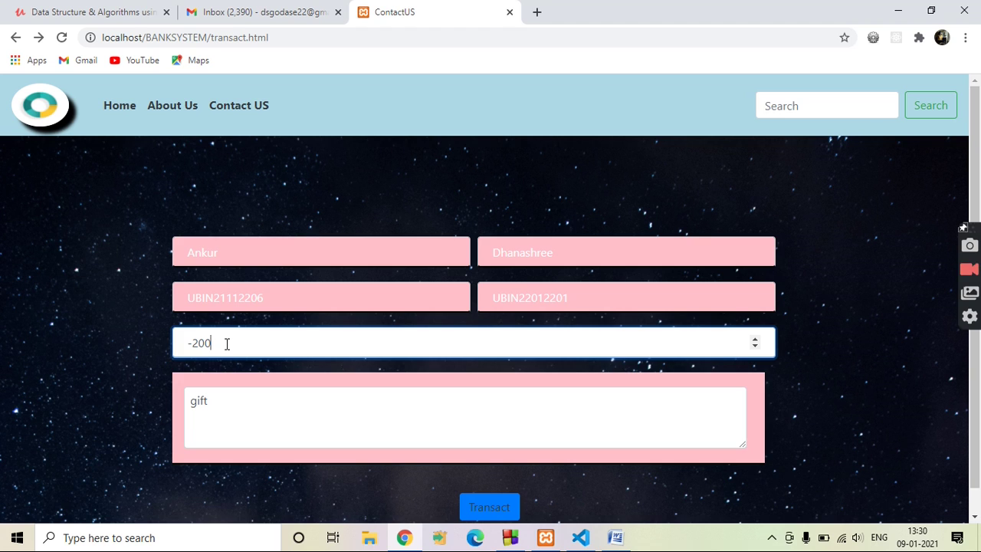
key("BackSpace")
type("40000")
left_click(480, 500)
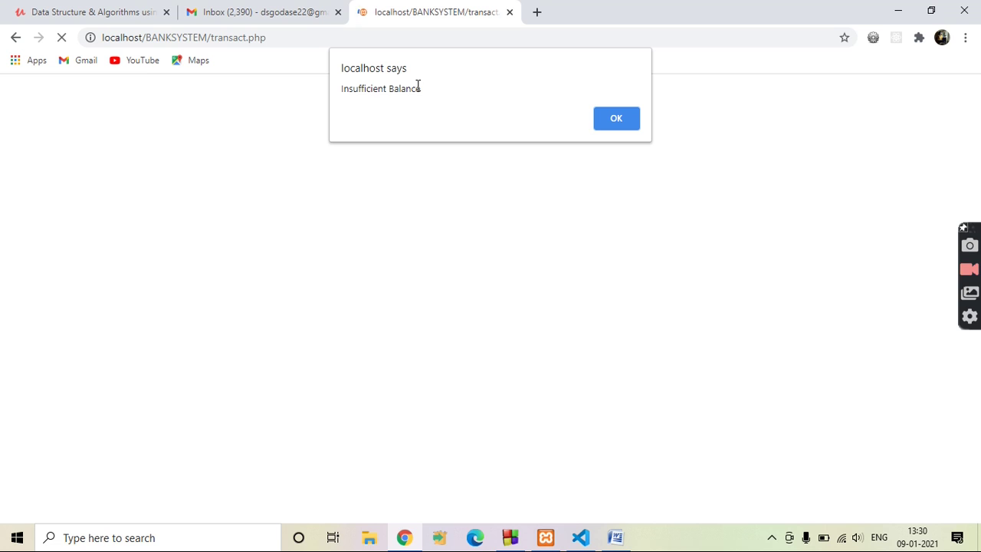
left_click(602, 120)
left_click(15, 39)
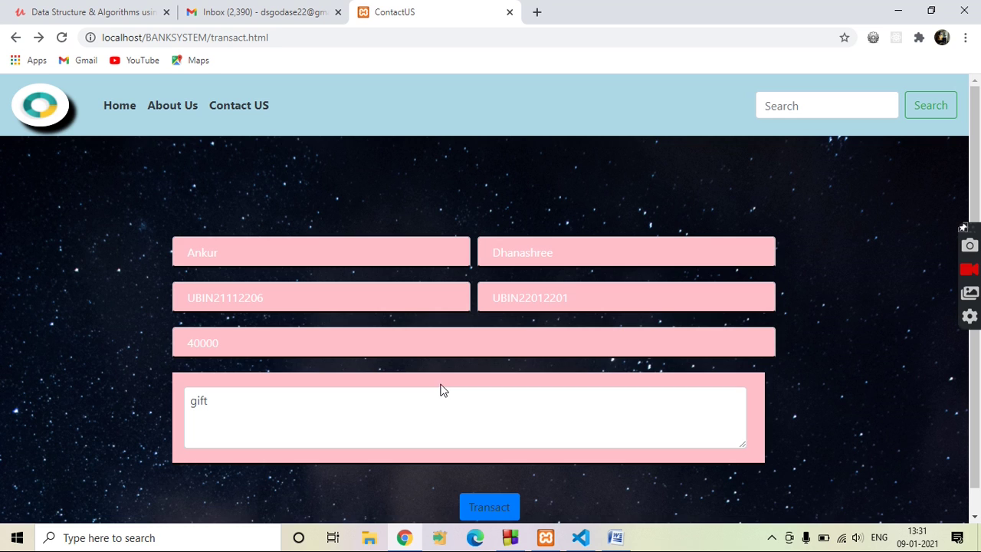
Examine the sender's name and the amount entered in the transfer form
left_click_drag(222, 254, 183, 251)
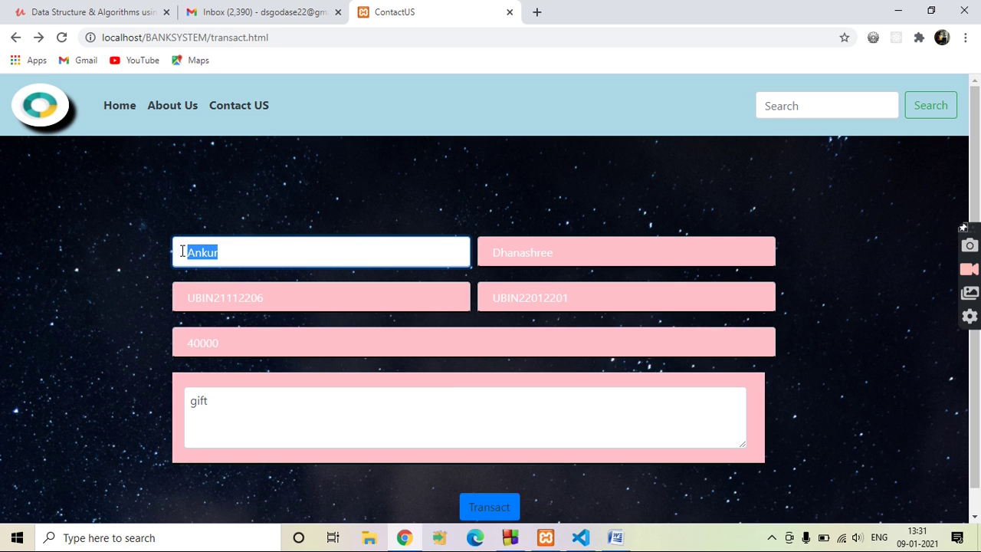
left_click(248, 253)
left_click_drag(248, 252, 185, 250)
left_click(237, 254)
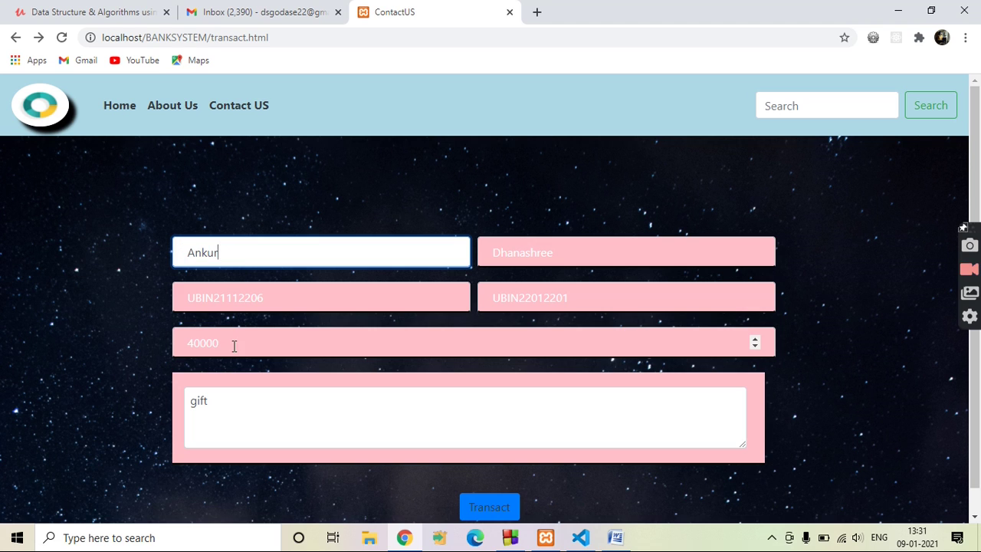
left_click_drag(235, 344, 171, 347)
left_click(238, 262)
left_click_drag(226, 252, 160, 212)
left_click(145, 184)
Open the list of all customers from the home page and check the sender's current balance
left_click(121, 115)
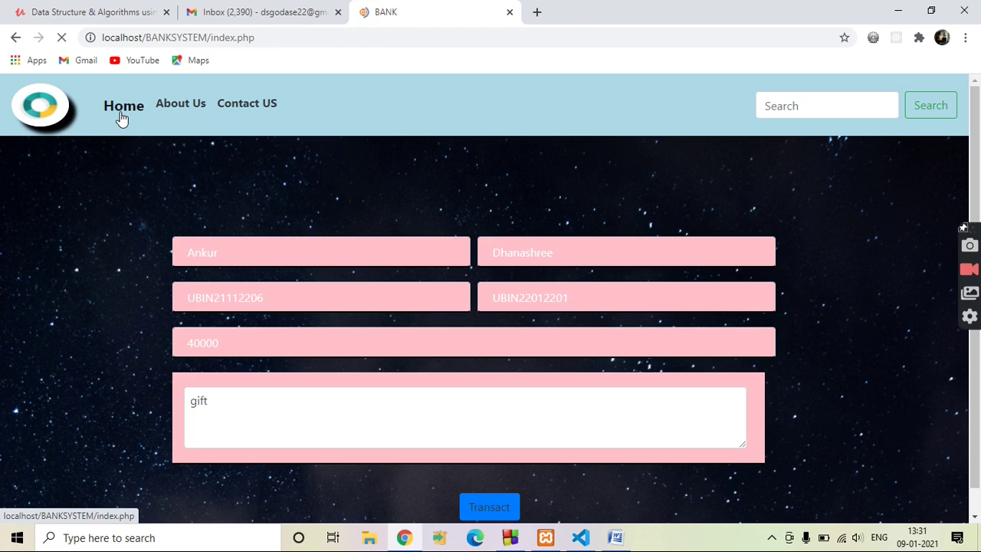
scroll(978, 356, "down", 4)
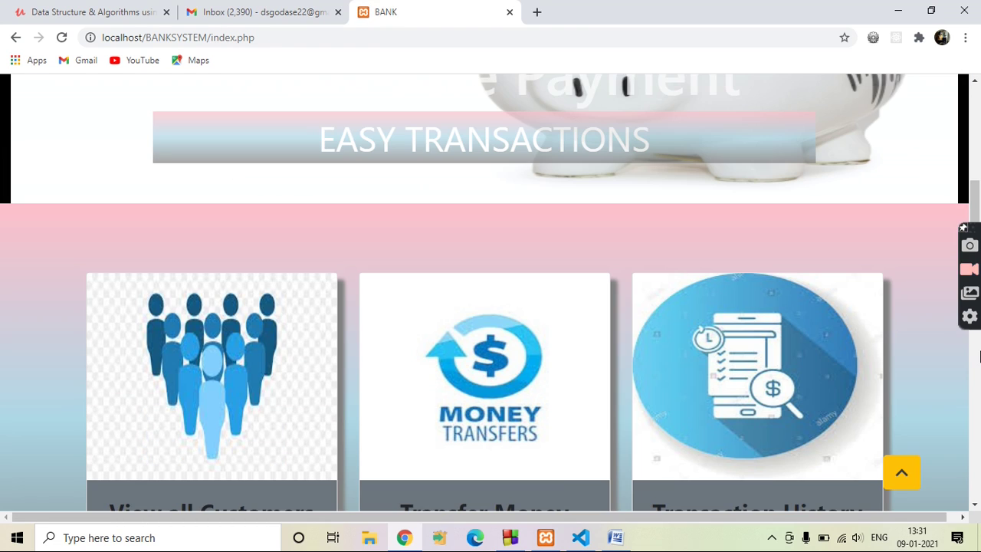
scroll(978, 356, "down", 1)
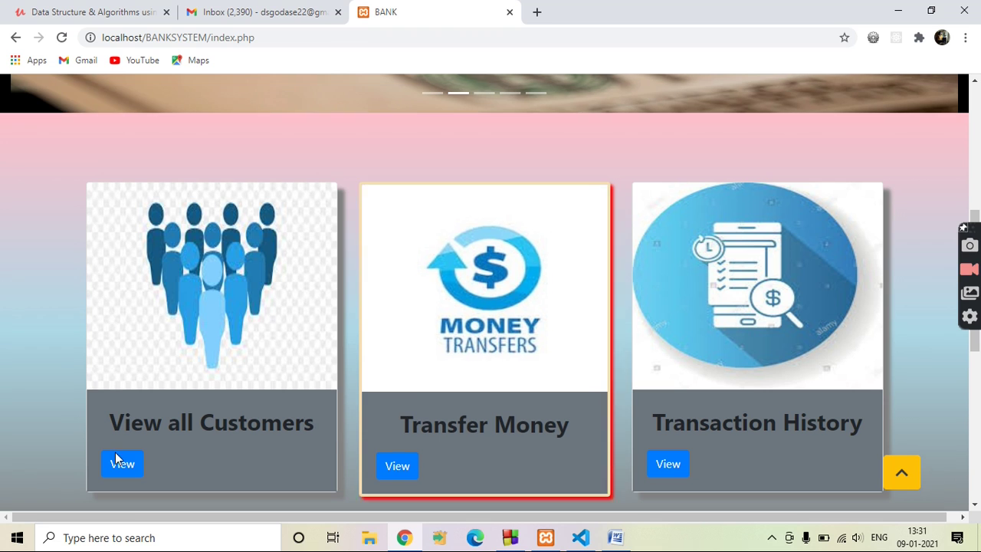
left_click(122, 470)
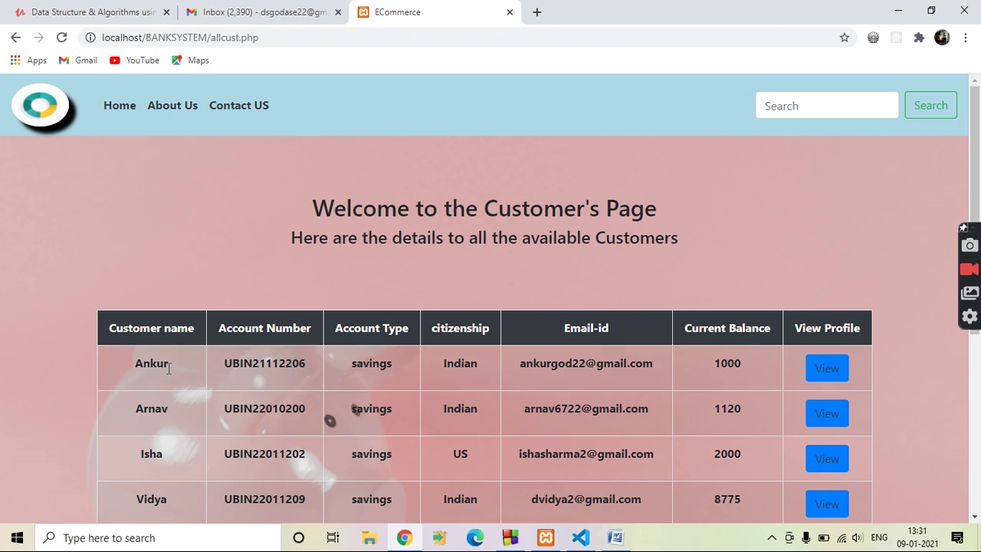
left_click(324, 348)
left_click_drag(742, 366, 718, 368)
left_click_drag(748, 368, 685, 344)
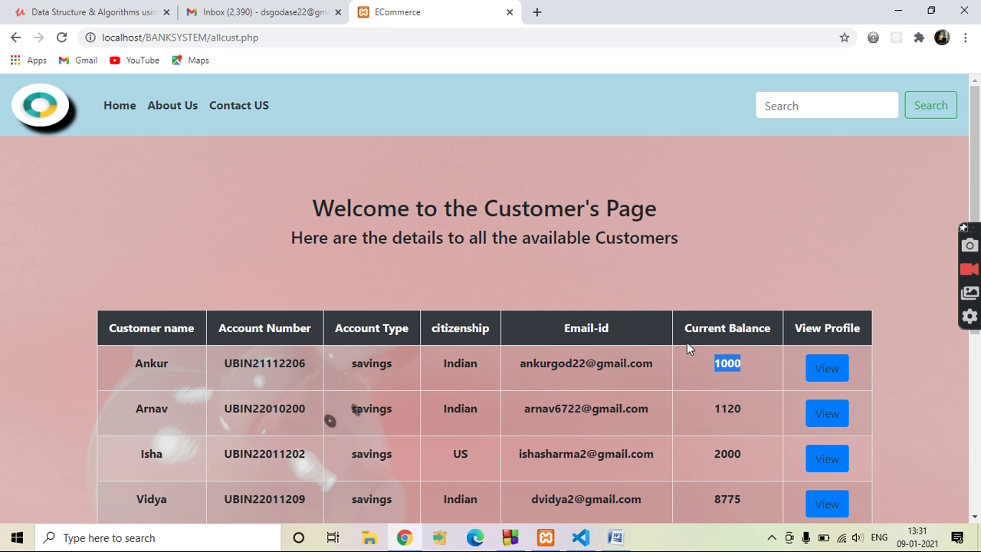
left_click(685, 344)
Reopen the money transfer form from the home page and fill in the sender's and recipient's names from the saved suggestions
left_click(125, 109)
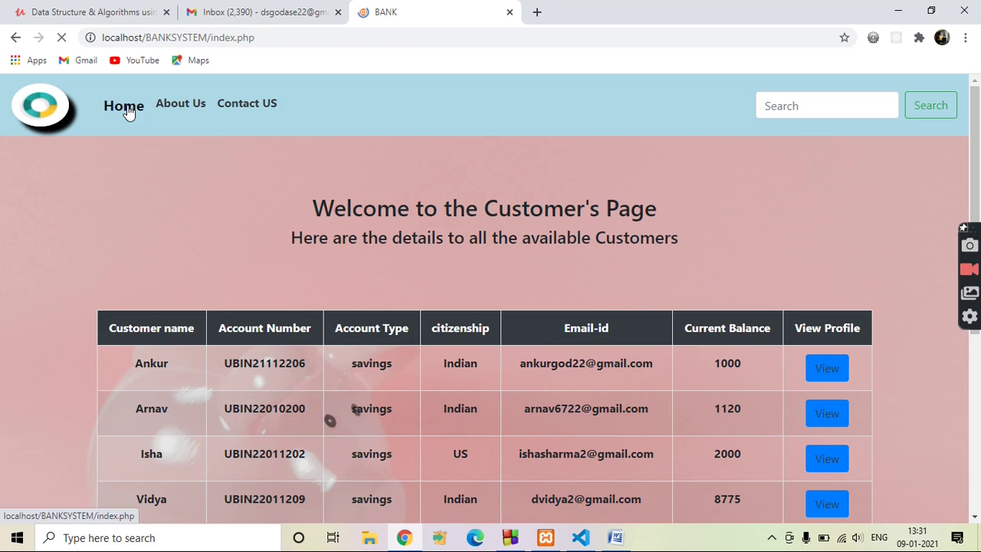
left_click(976, 369)
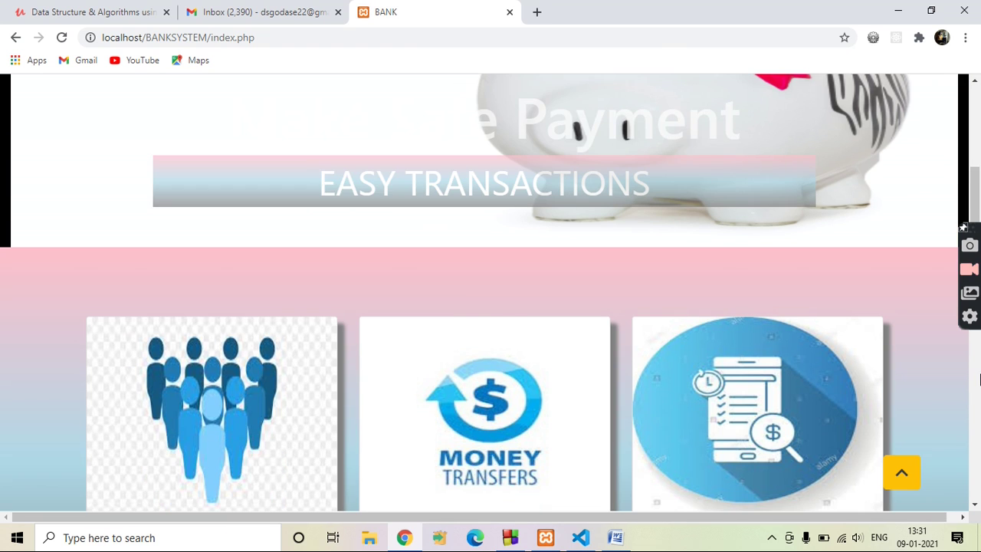
left_click(394, 465)
left_click(307, 246)
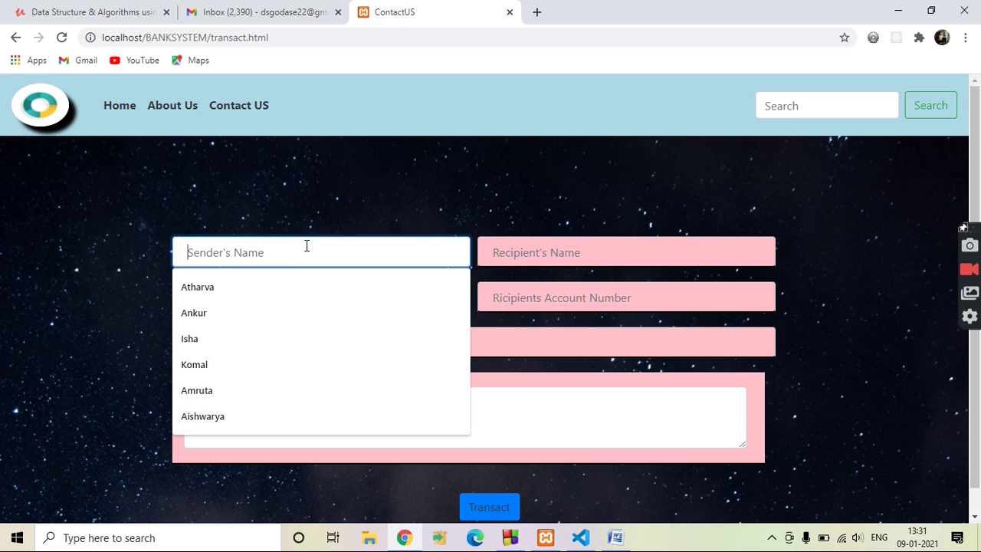
left_click(249, 304)
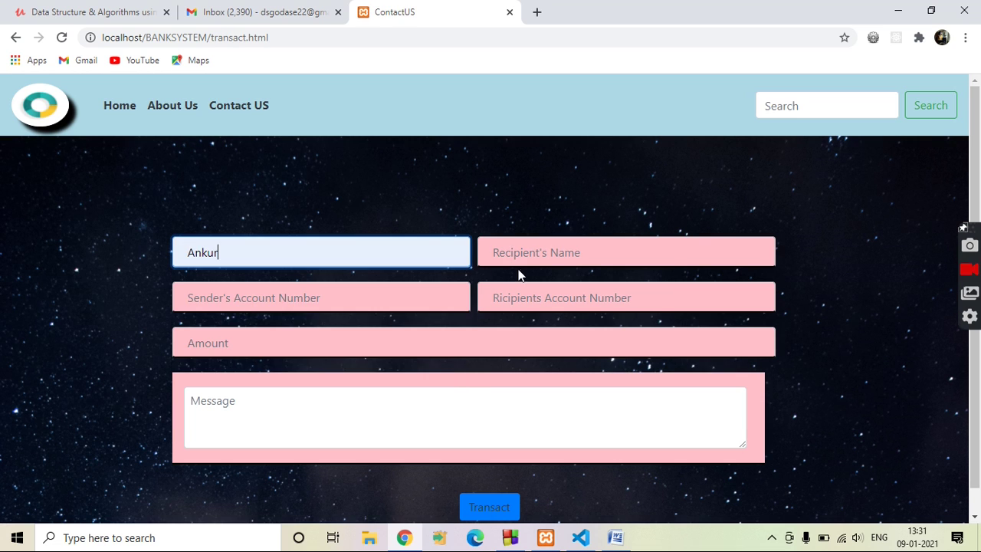
left_click(532, 255)
left_click(526, 283)
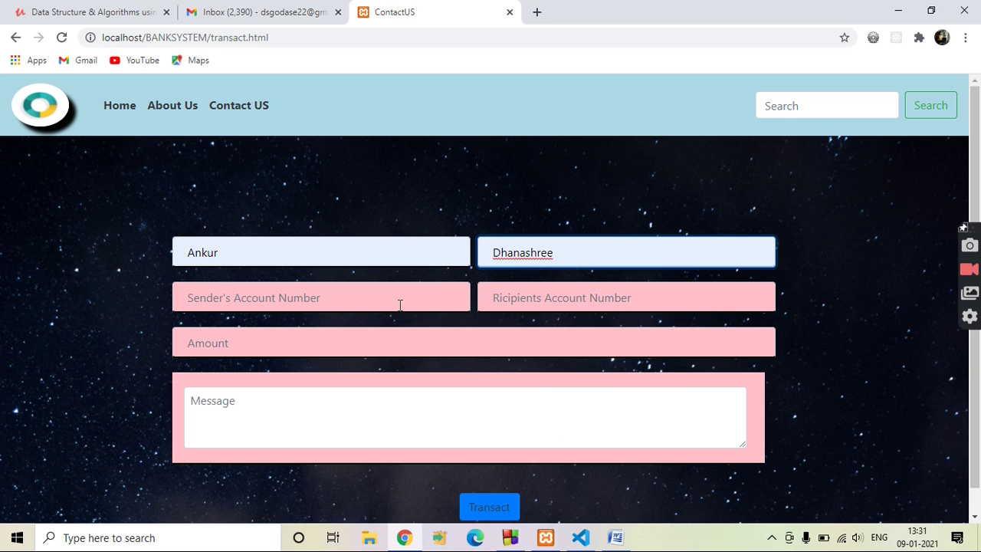
Choose the sender's and the recipient's account numbers from the saved suggestions
left_click(399, 305)
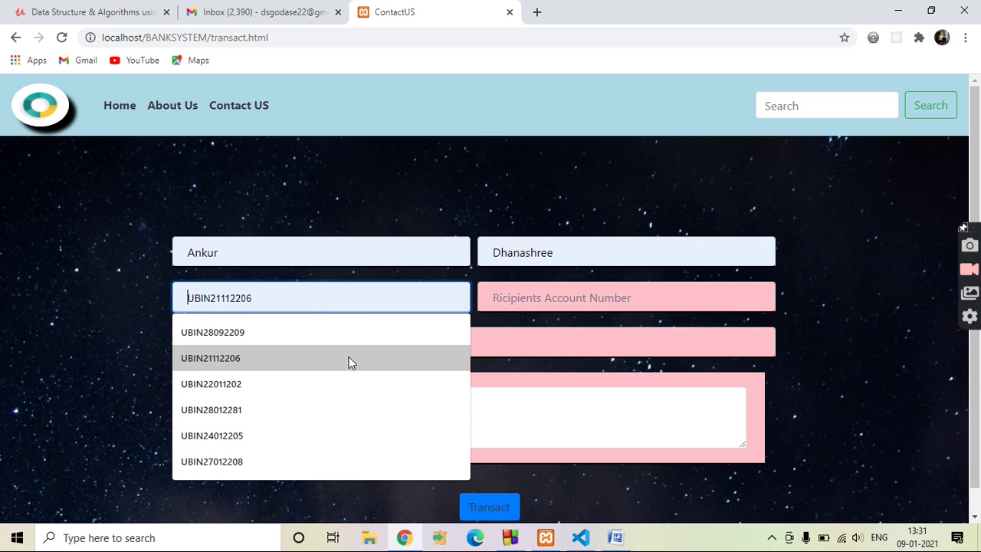
left_click(350, 358)
left_click(553, 297)
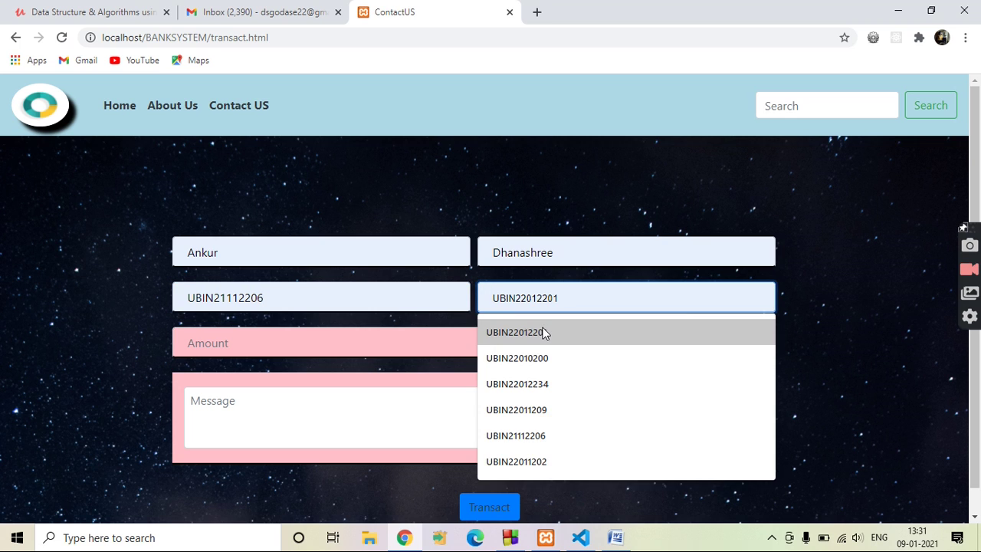
left_click(545, 332)
Set the transfer amount to 100 with the message "notes" and submit the transaction
left_click(509, 337)
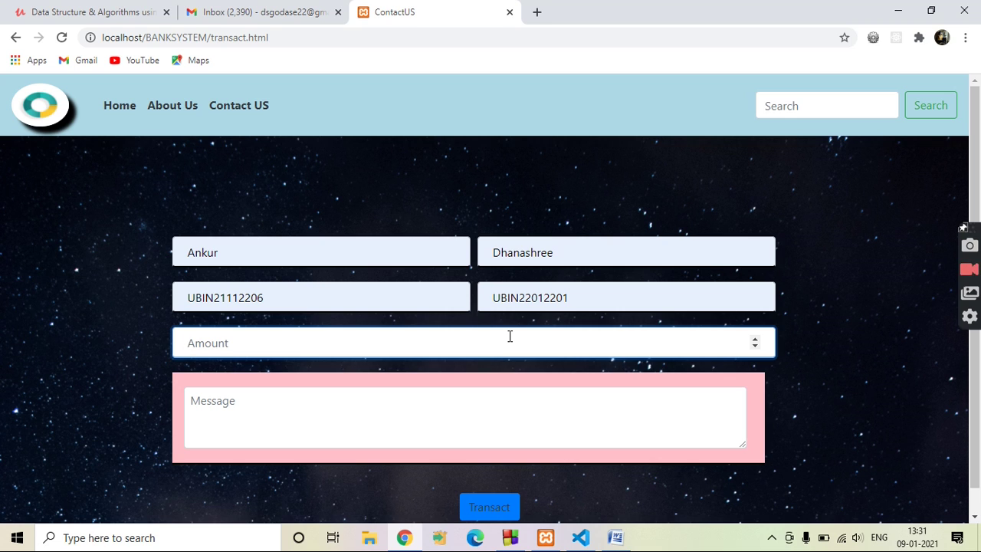
type("100")
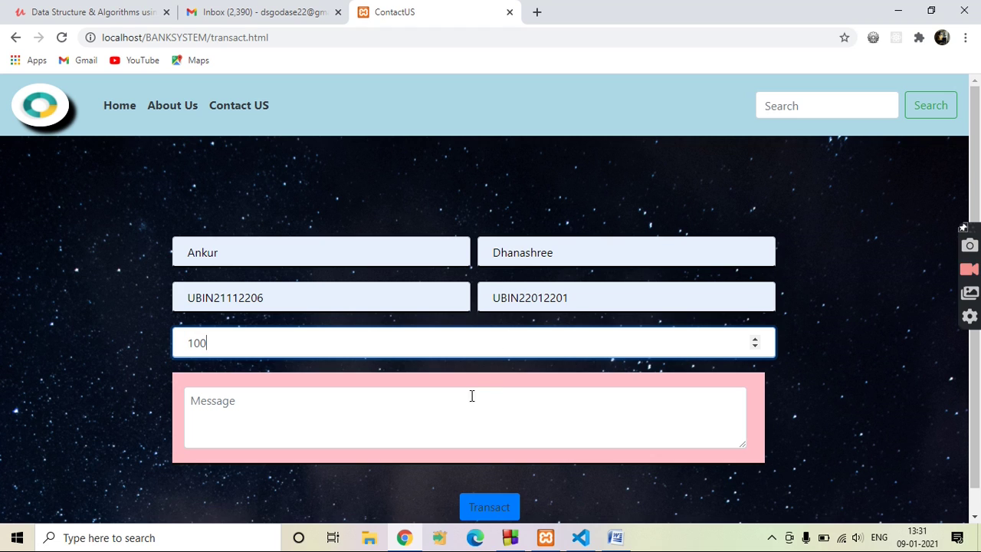
left_click(468, 405)
type("notes")
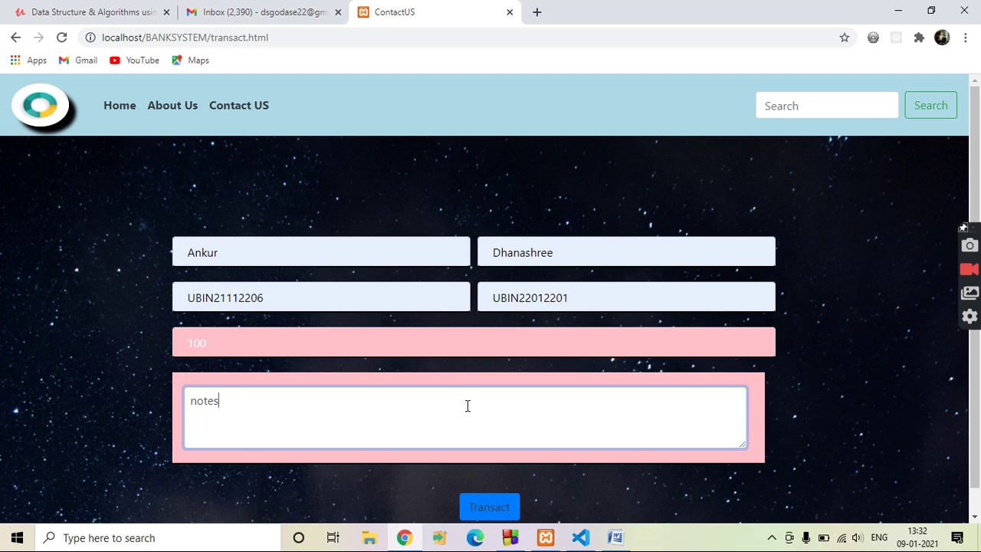
left_click(494, 501)
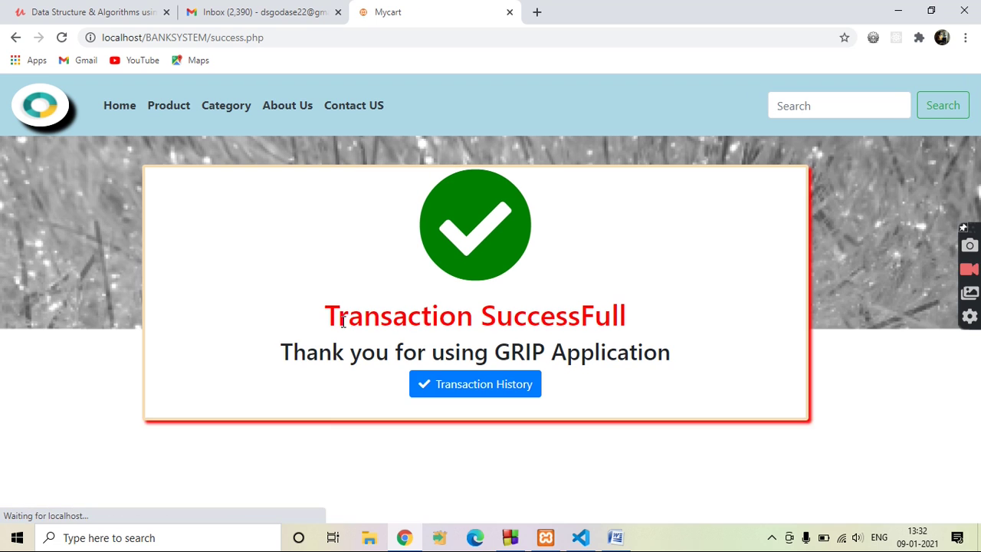
Review the transaction confirmation text and open the transaction history at its most recent entry
left_click_drag(298, 281, 684, 356)
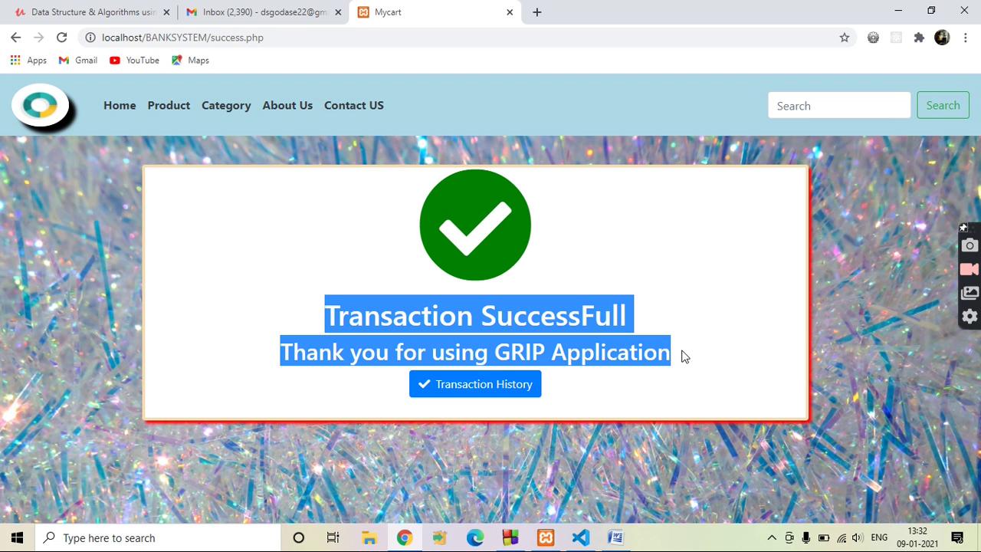
left_click(684, 356)
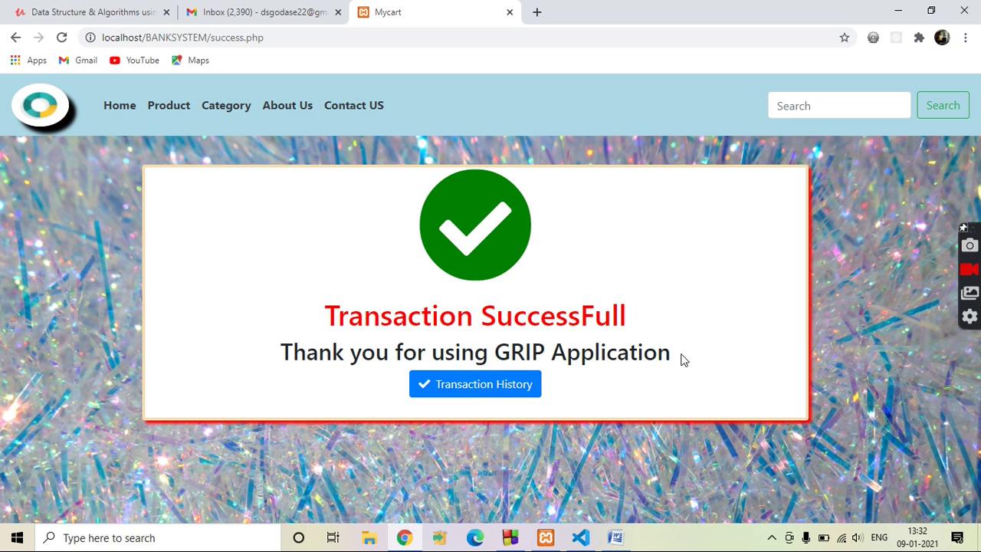
left_click(459, 386)
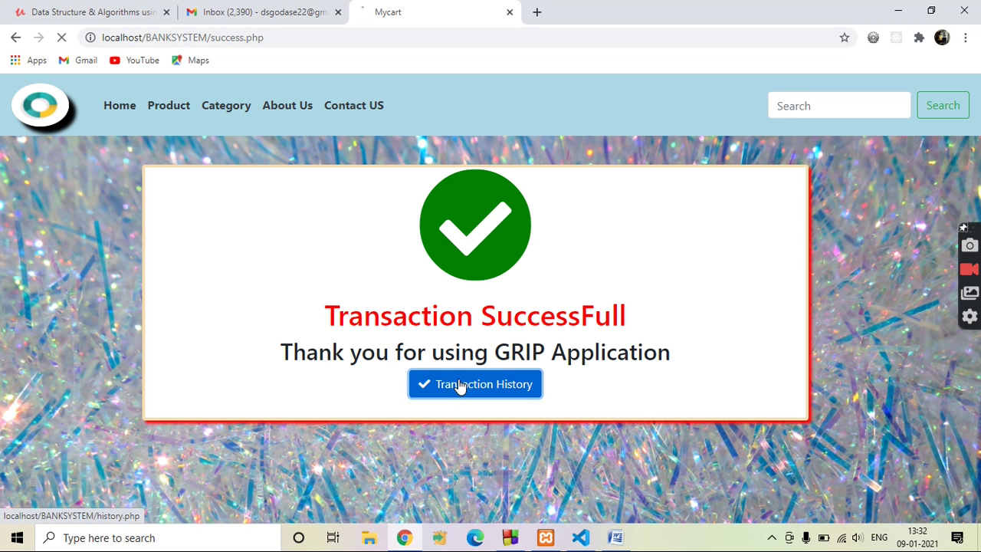
scroll(979, 348, "down", 6)
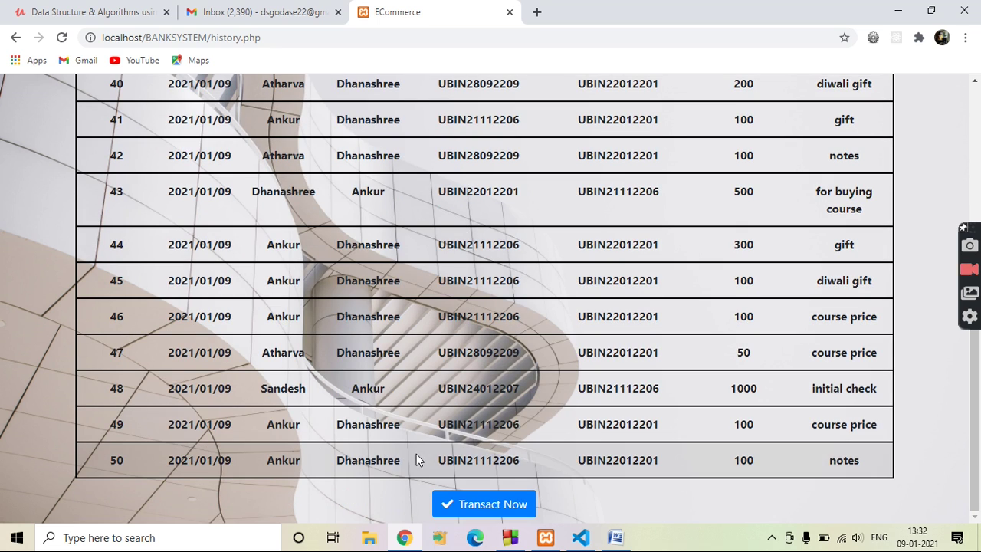
Examine the date, sender, recipient, account numbers, amount and message of the most recent transaction
left_click(142, 458)
left_click(202, 468)
left_click_drag(238, 461, 169, 454)
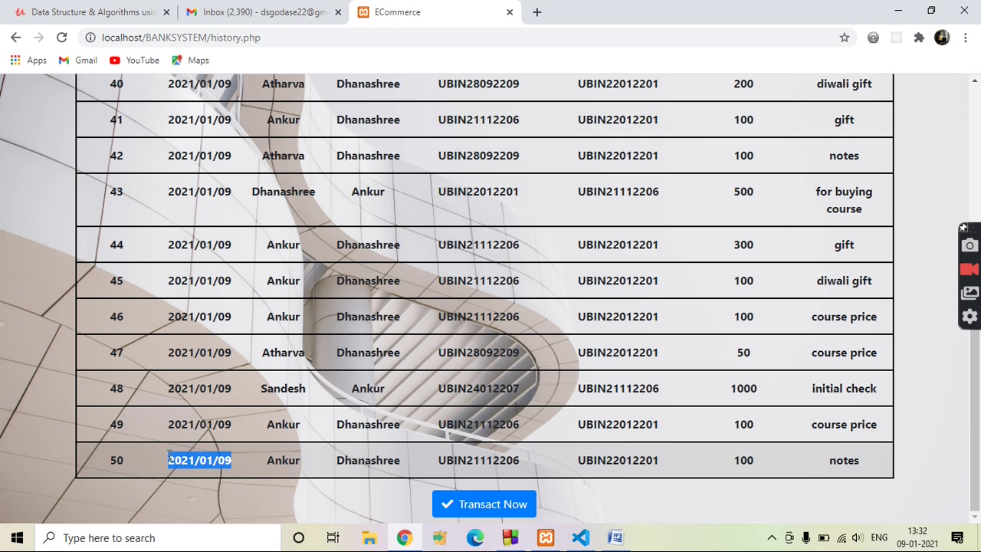
left_click_drag(297, 459, 280, 456)
left_click_drag(354, 464, 655, 460)
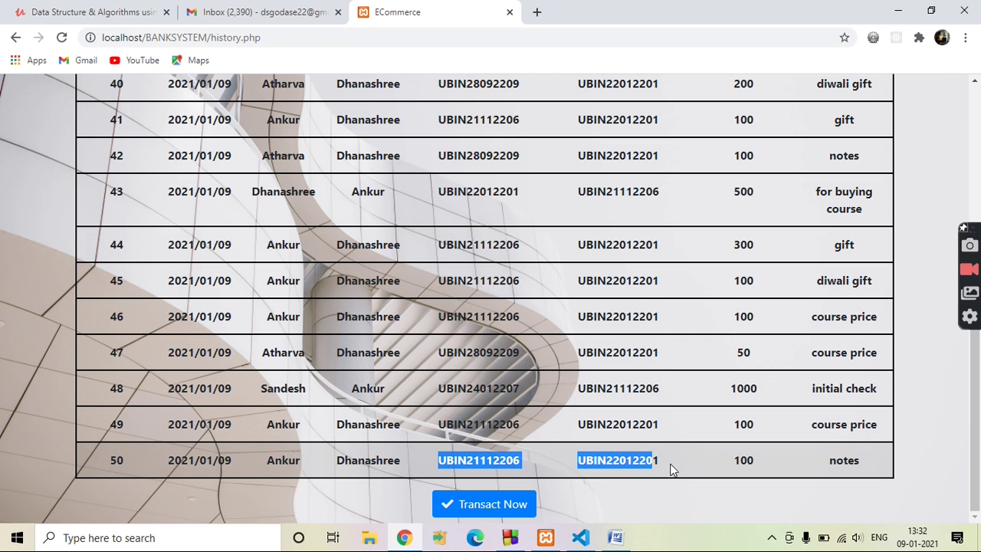
left_click(671, 468)
left_click_drag(721, 460, 760, 466)
left_click(761, 467)
left_click_drag(822, 462, 843, 462)
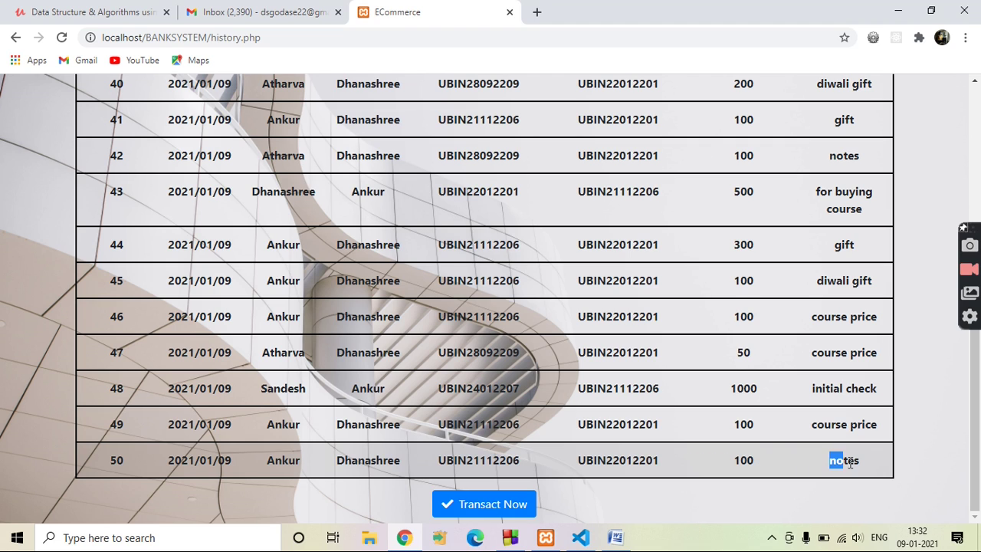
left_click(892, 469)
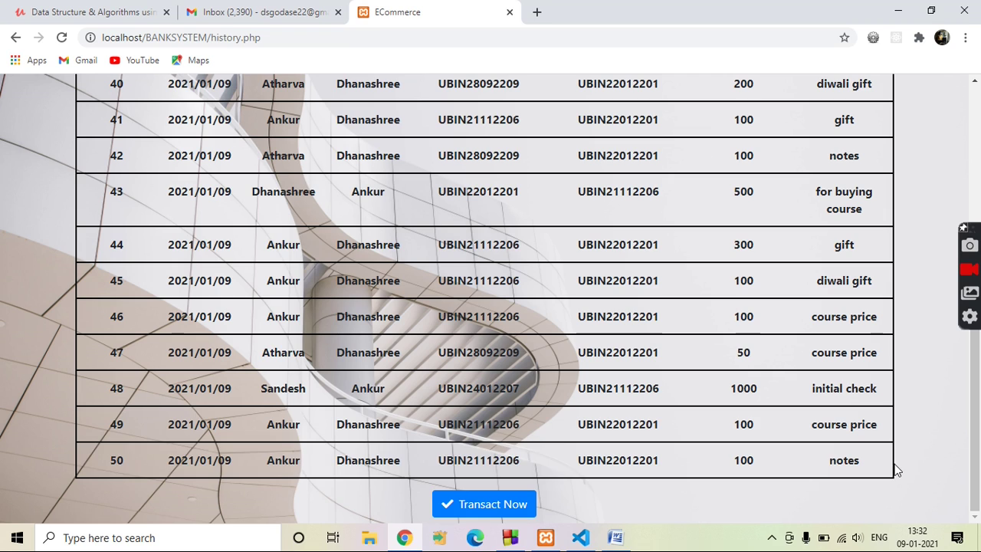
double_click(762, 455)
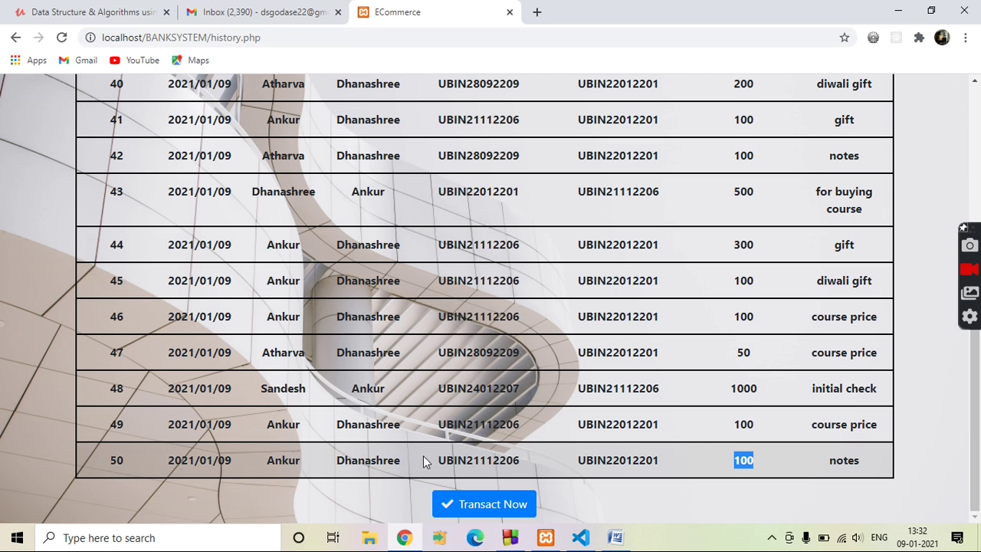
left_click_drag(400, 458, 335, 460)
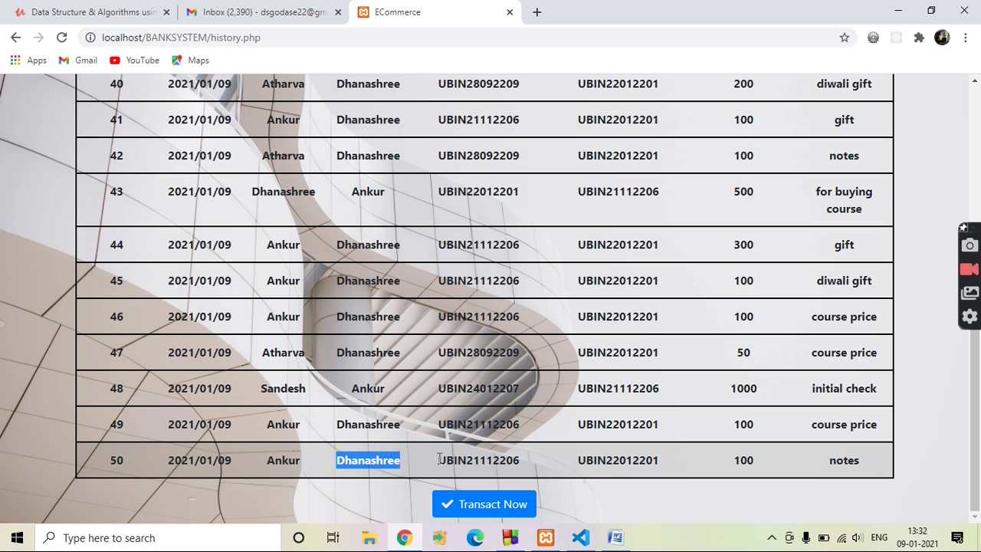
left_click_drag(756, 461, 733, 456)
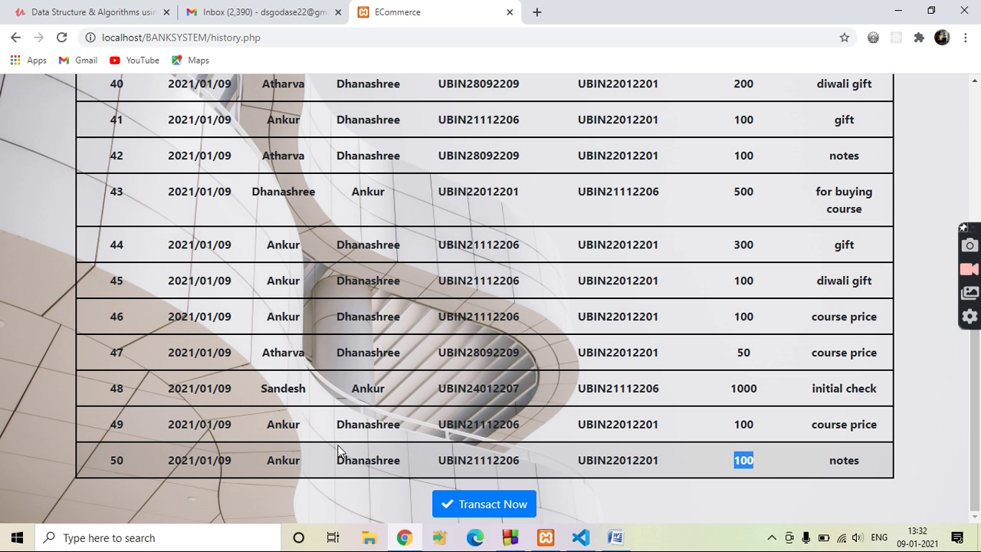
left_click_drag(303, 461, 265, 460)
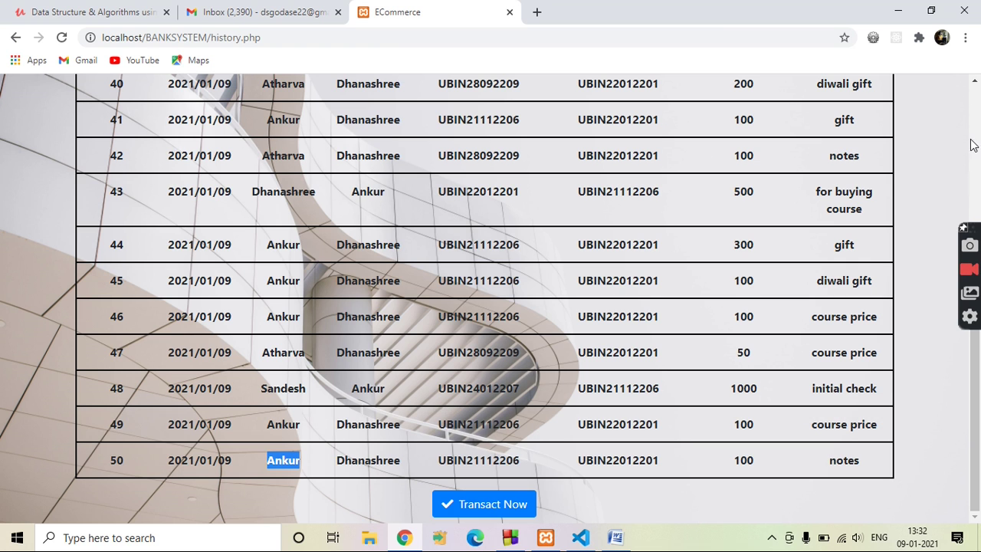
Return to the home page and open the list of all customers
scroll(972, 145, "up", 6)
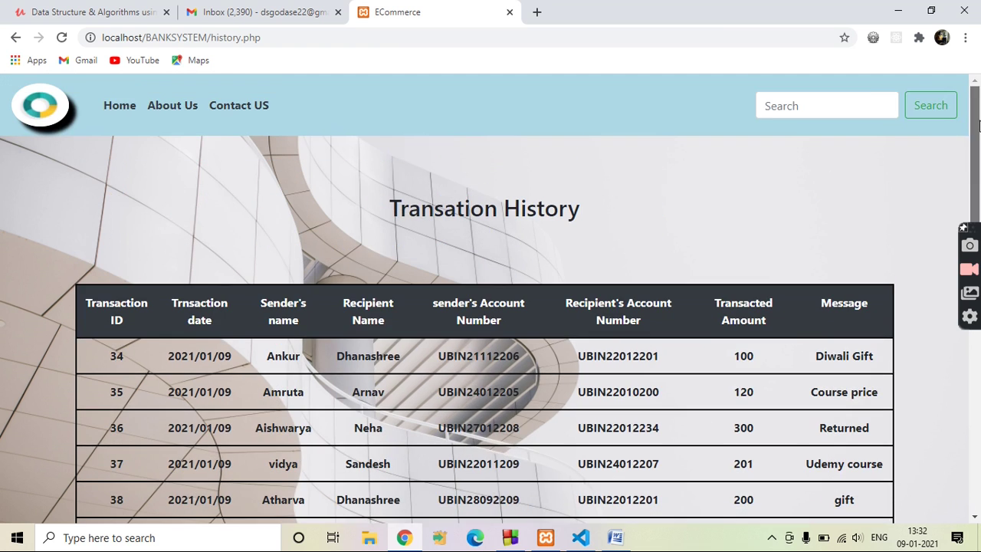
left_click(125, 106)
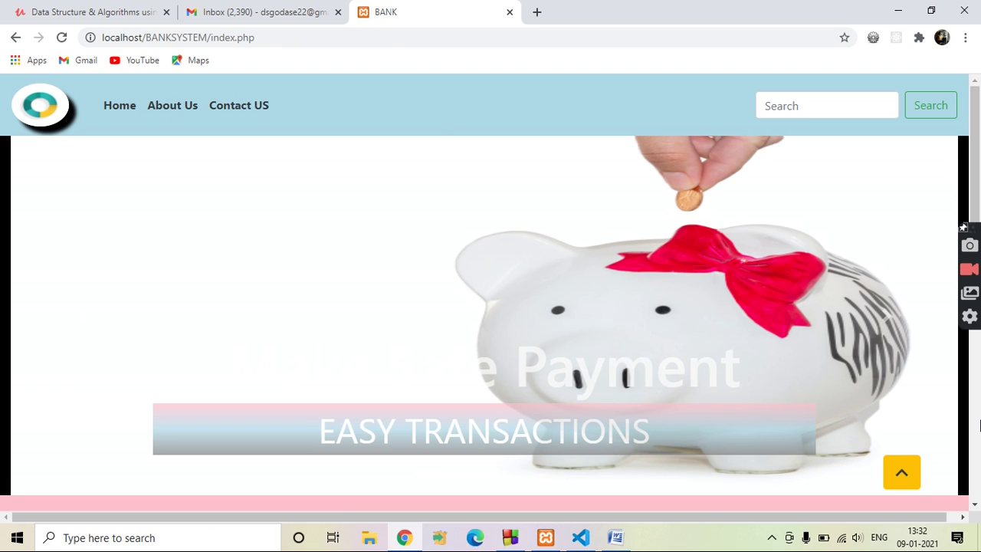
scroll(979, 395, "down", 5)
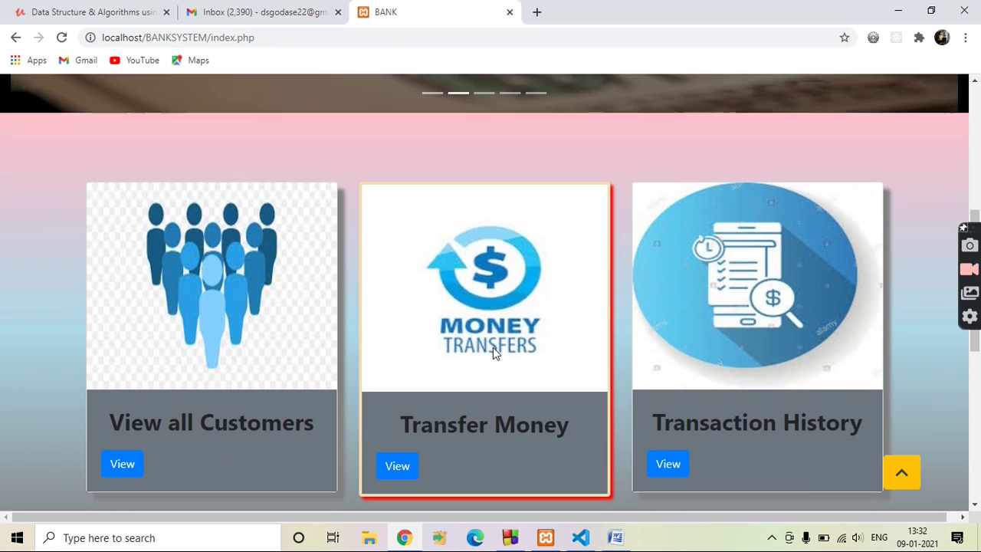
left_click(124, 467)
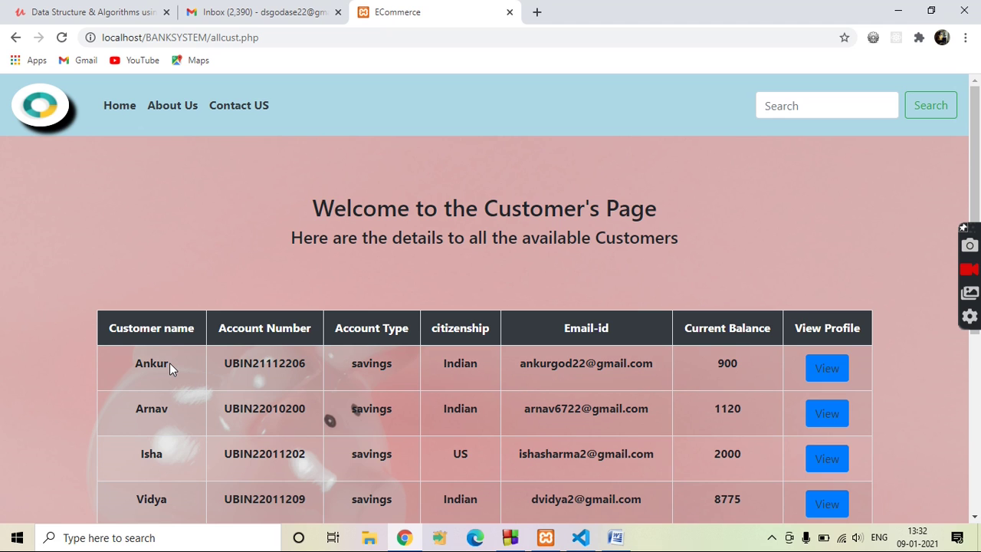
Check the current balances of the latest transfer's sender and recipient in the customer table
left_click_drag(169, 362, 127, 361)
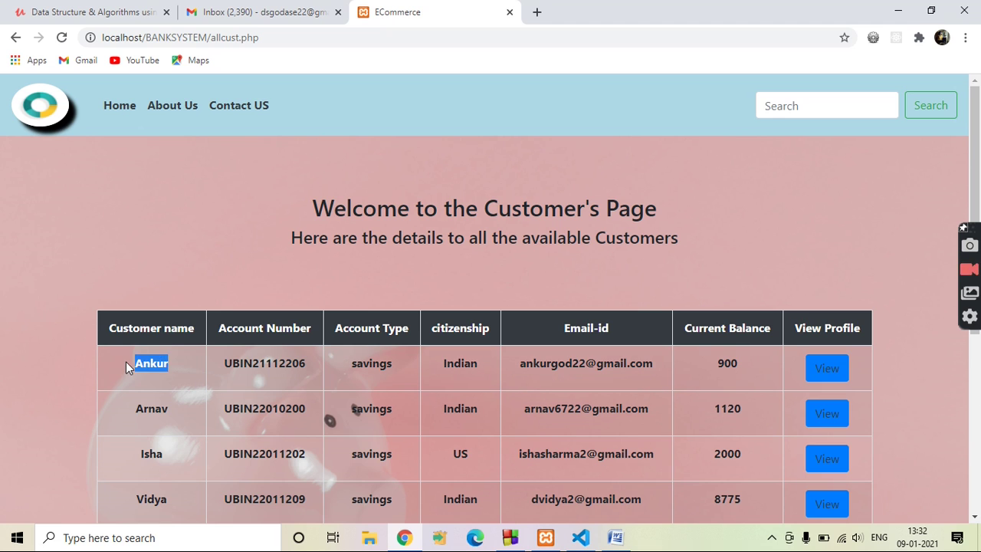
left_click(187, 373)
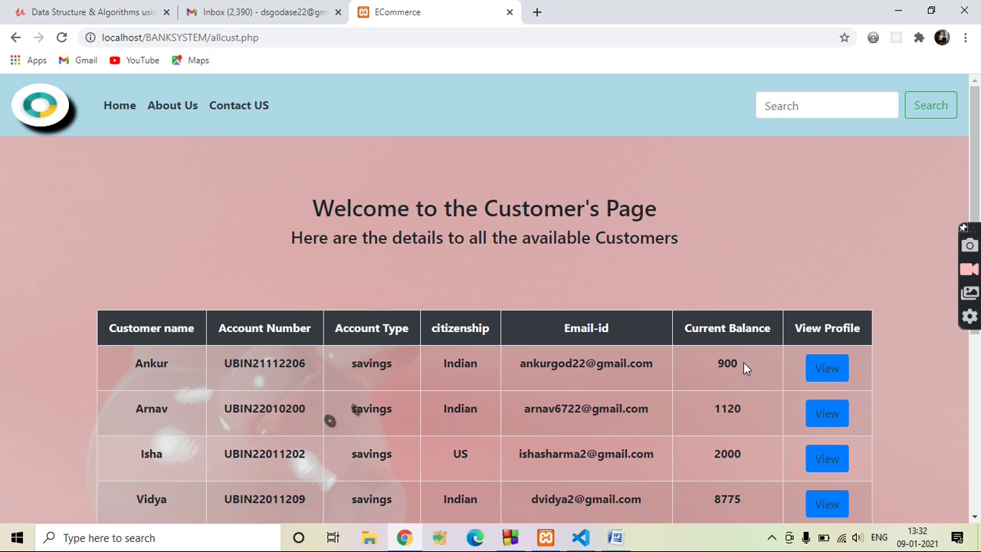
left_click_drag(741, 363, 713, 364)
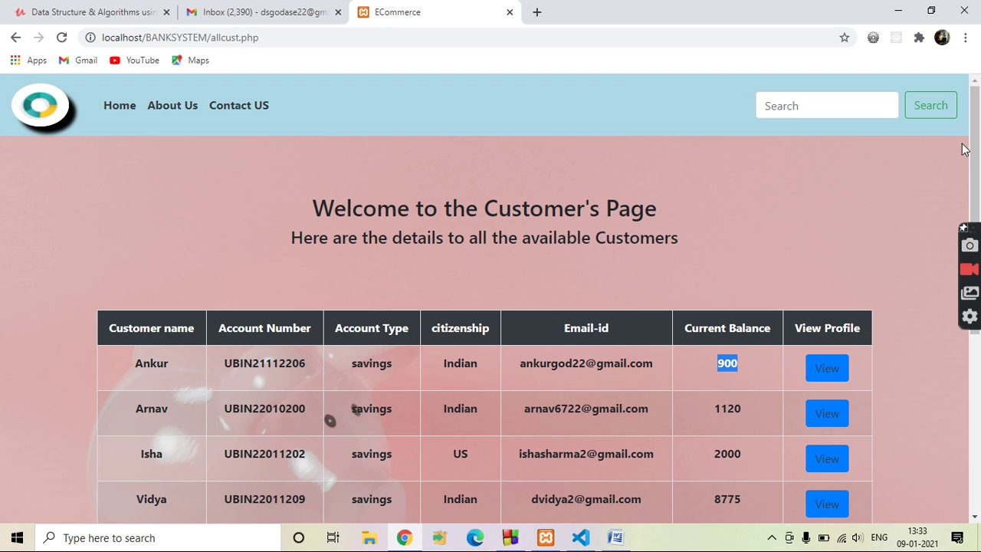
left_click_drag(974, 153, 976, 189)
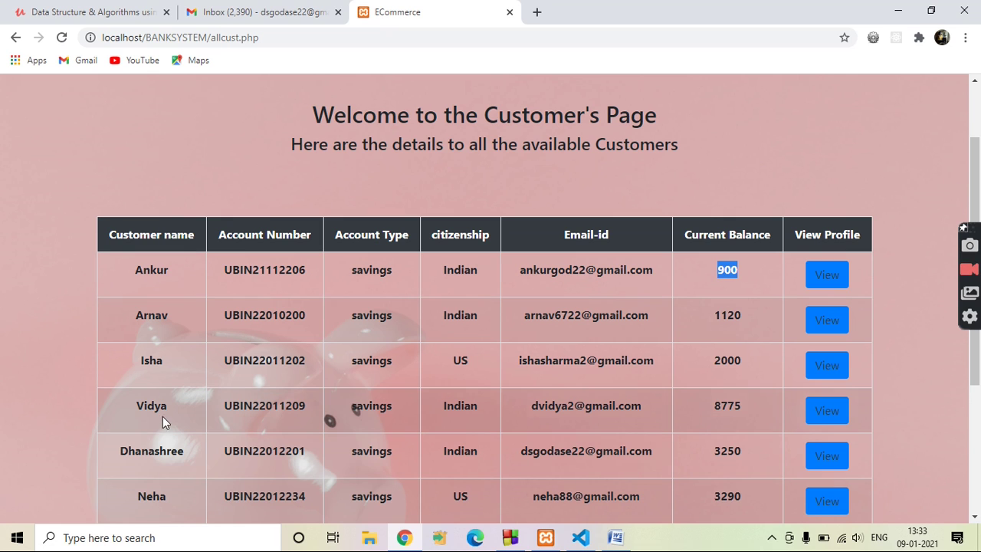
left_click(169, 452)
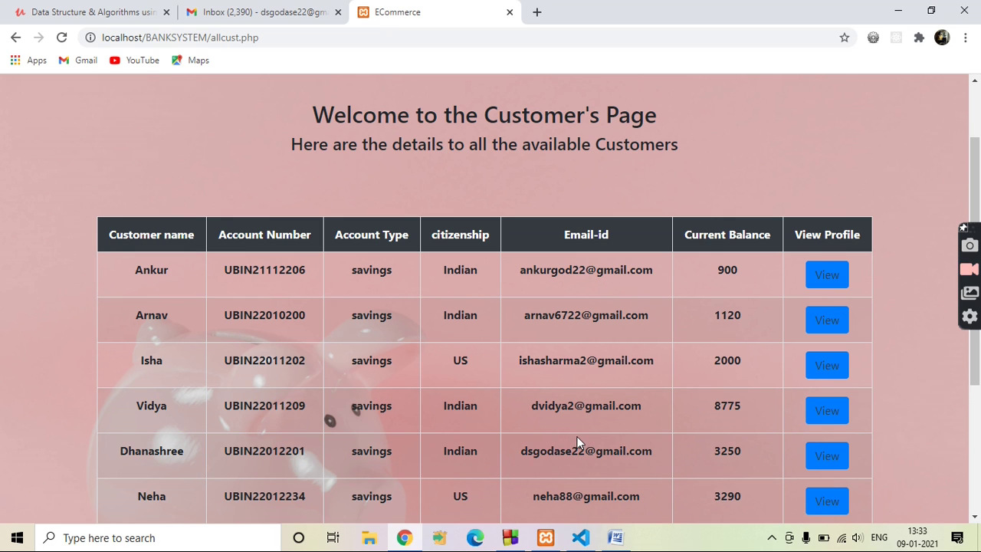
left_click_drag(749, 452, 712, 454)
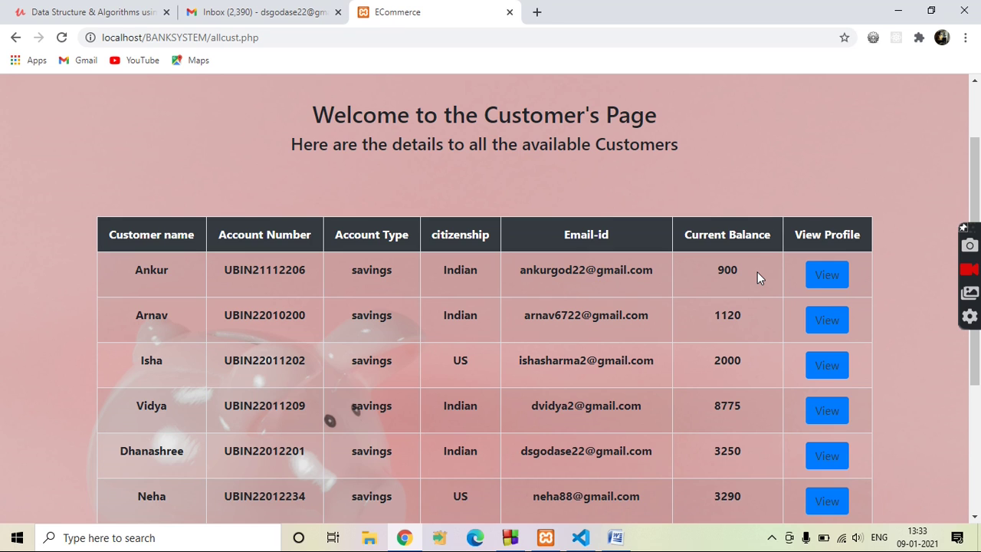
left_click(709, 270)
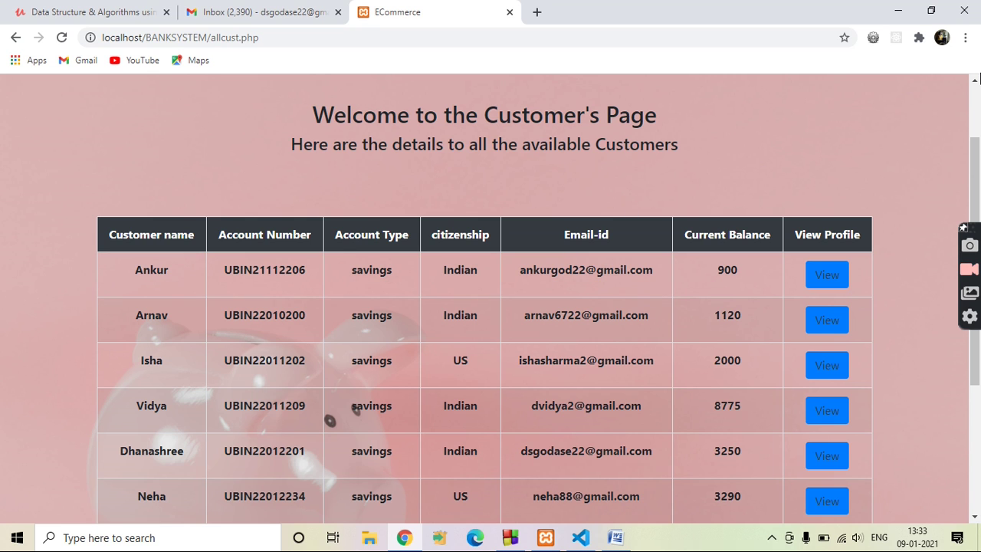
Go back to the home page, look through its sections and open the transaction history
scroll(976, 78, "up", 2)
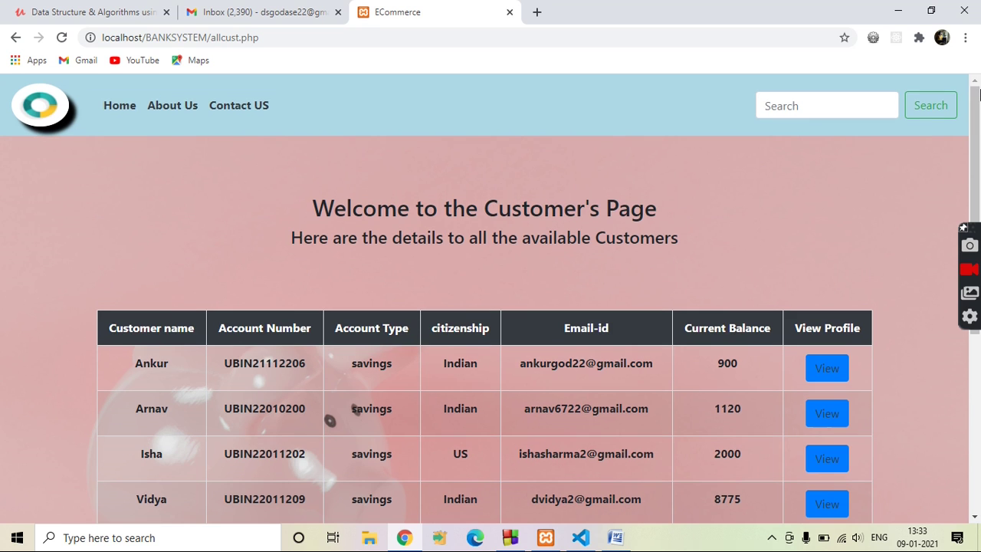
left_click(116, 111)
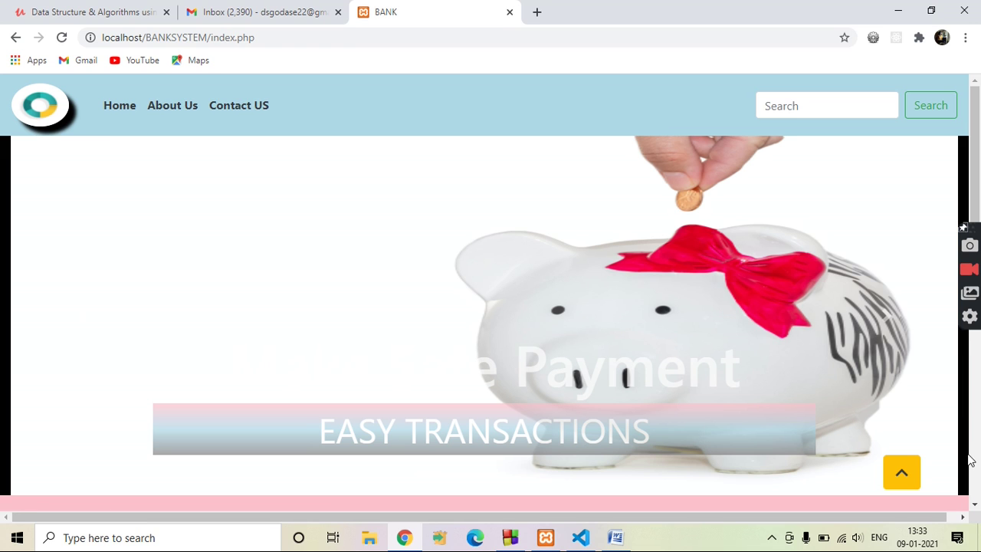
scroll(978, 460, "down", 3)
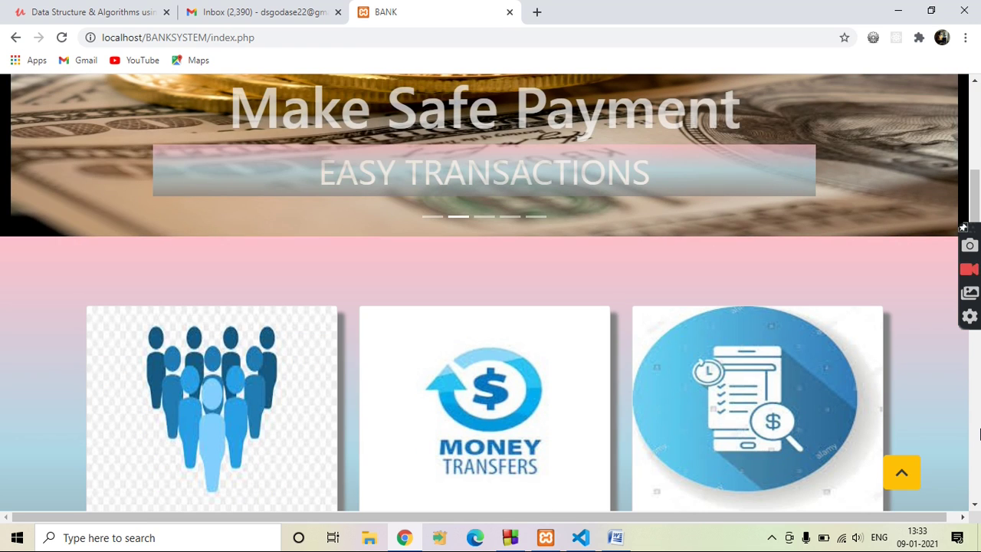
scroll(978, 434, "down", 6)
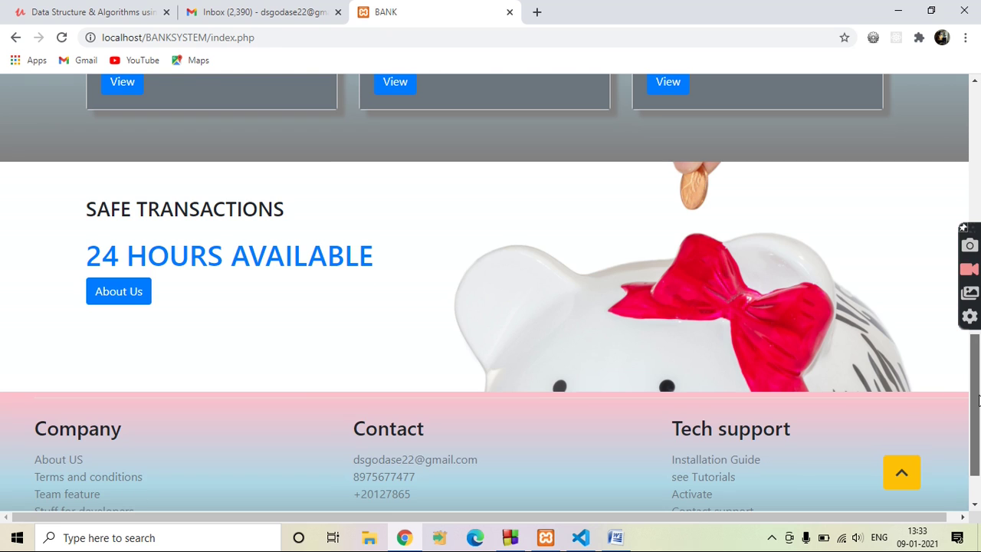
scroll(978, 399, "up", 2)
left_click(664, 245)
Look through the full list of recorded transactions in the history table
scroll(975, 394, "down", 3)
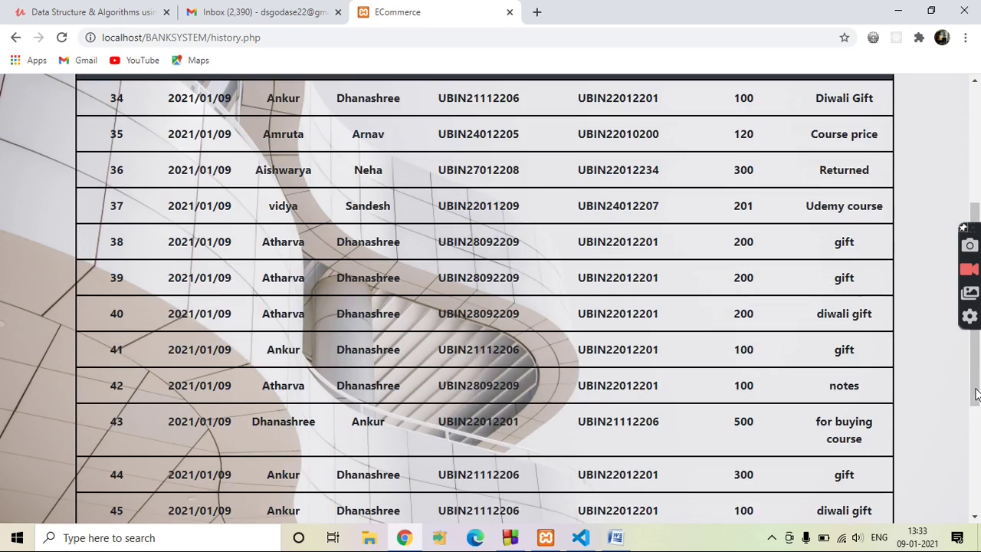
scroll(975, 394, "down", 4)
scroll(924, 232, "up", 7)
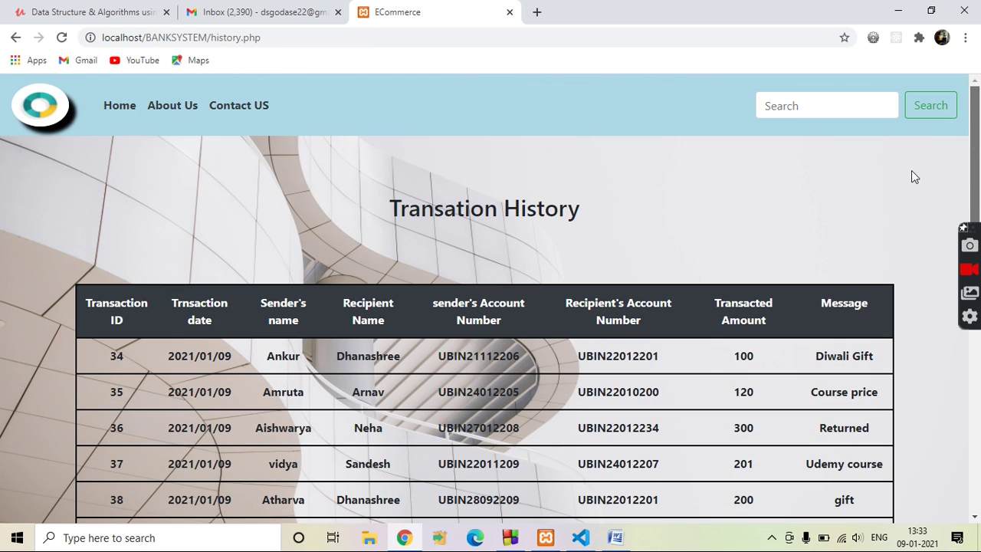
Open the Contact US page and examine its contact details, query form and footer
left_click(237, 107)
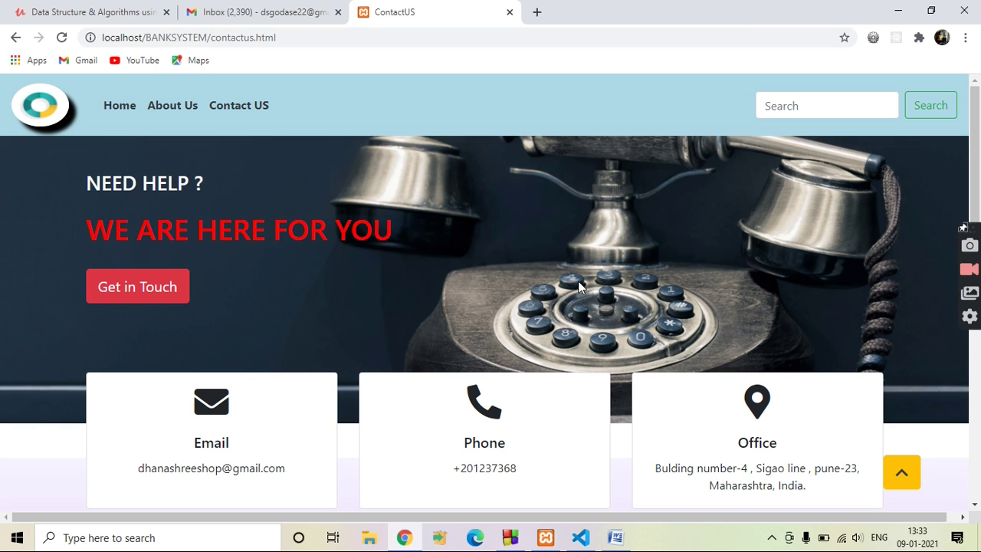
mouse_move(976, 129)
left_mouse_down()
mouse_move(977, 173)
mouse_move(977, 121)
left_mouse_up()
scroll(978, 373, "down", 3)
scroll(978, 373, "down", 2)
scroll(979, 373, "down", 2)
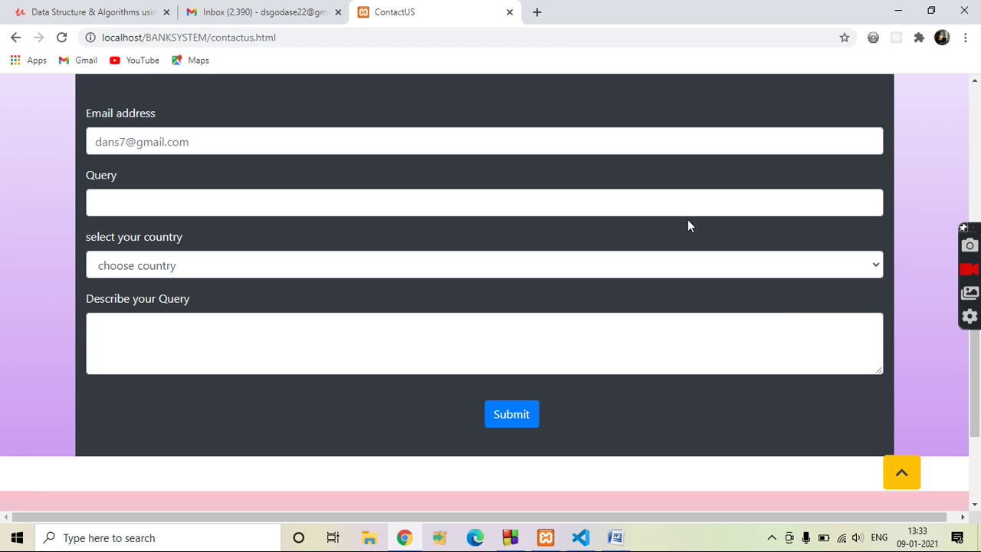
scroll(783, 319, "down", 2)
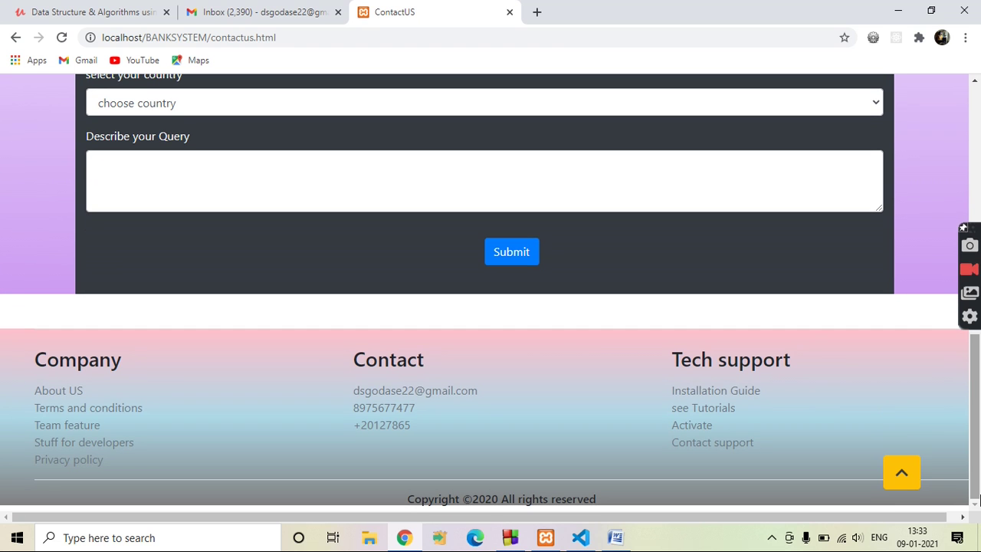
Return from the contact page to the home page and show its customer, transfer and history cards
left_click(902, 473)
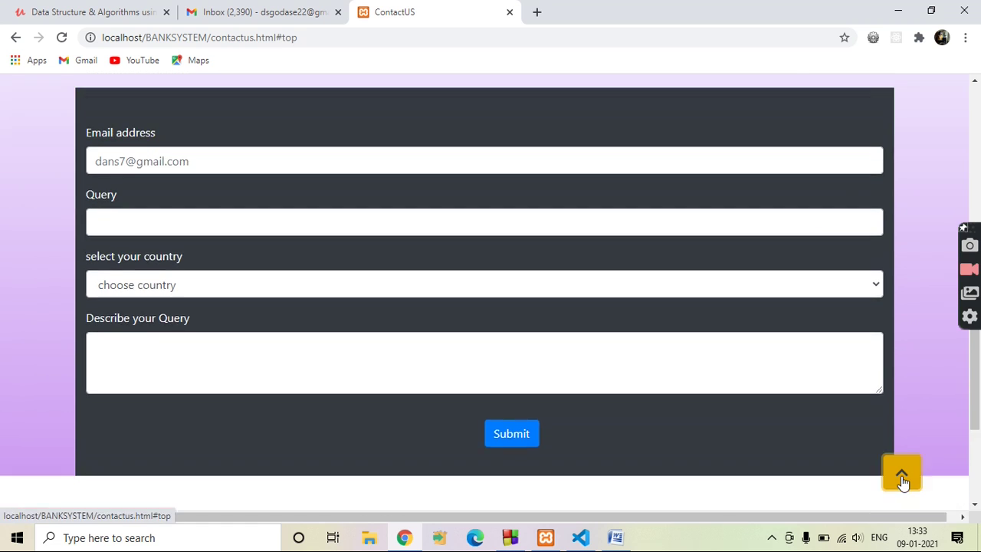
left_click(128, 113)
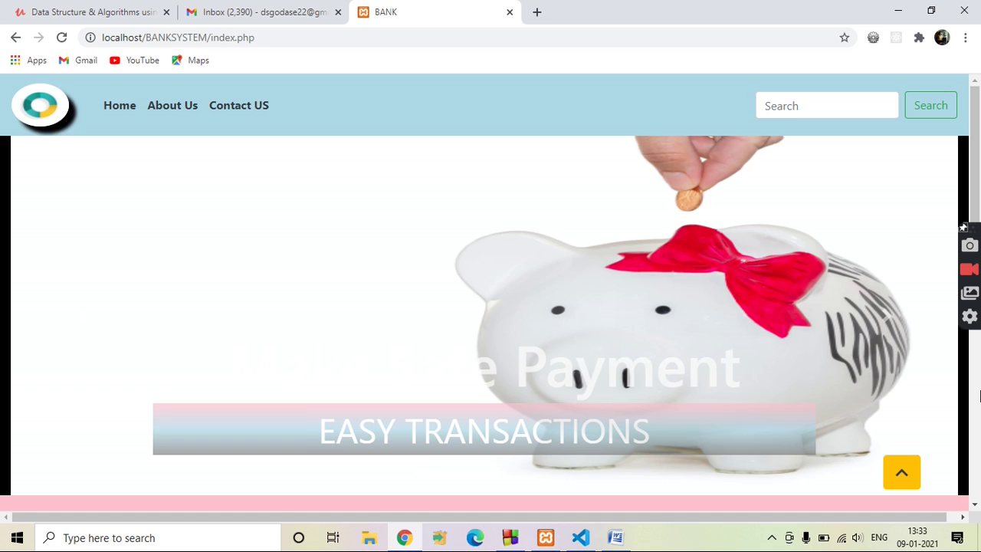
scroll(979, 395, "down", 3)
scroll(666, 337, "down", 2)
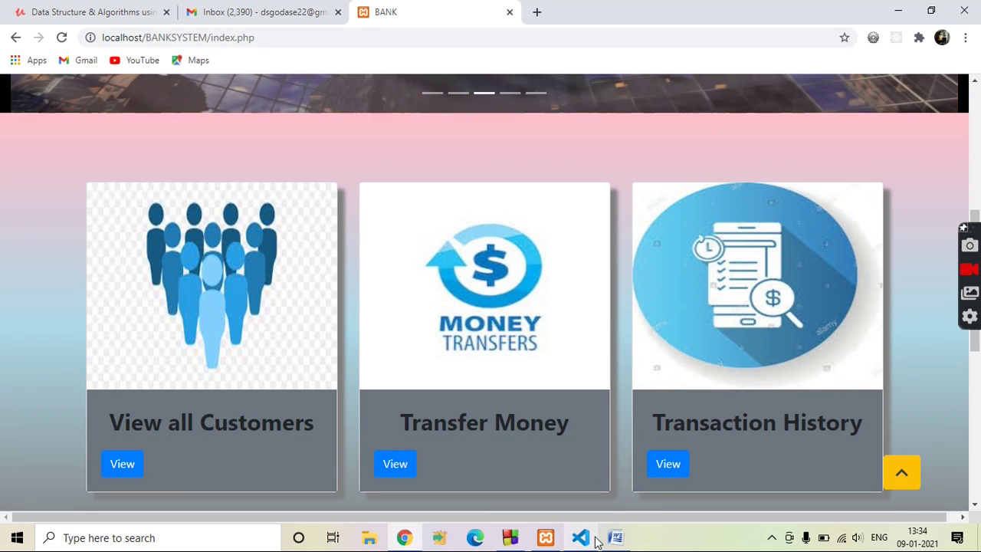